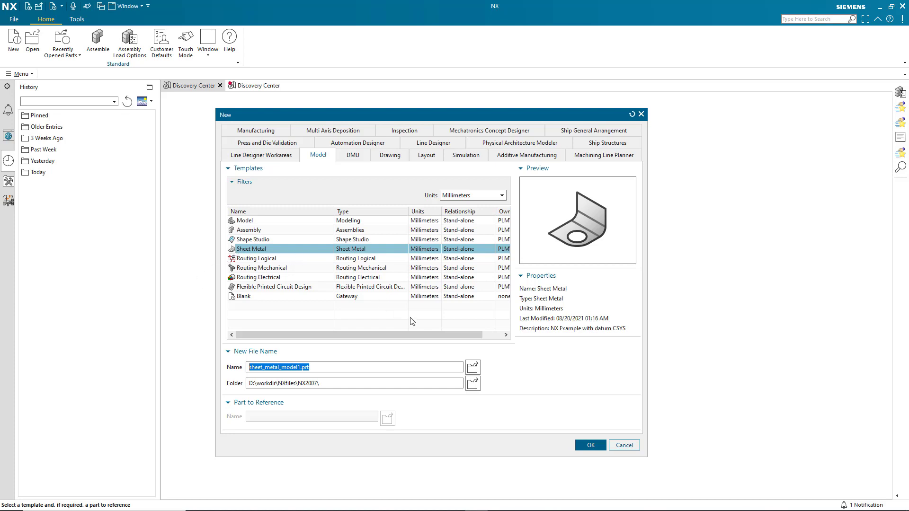
- Create the millimetre part sheet_metal_model1.prt from the Sheet Metal template and review its Flat Pattern Display preferences
click(583, 446)
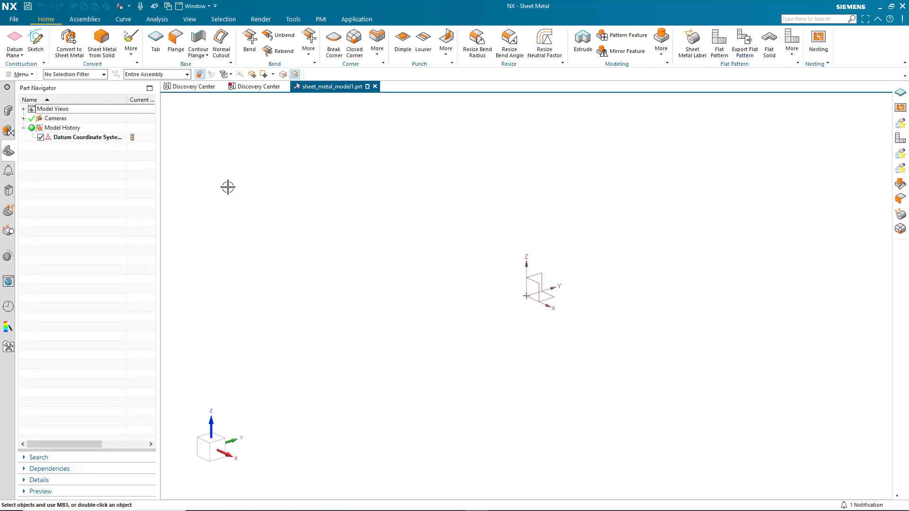
click(13, 19)
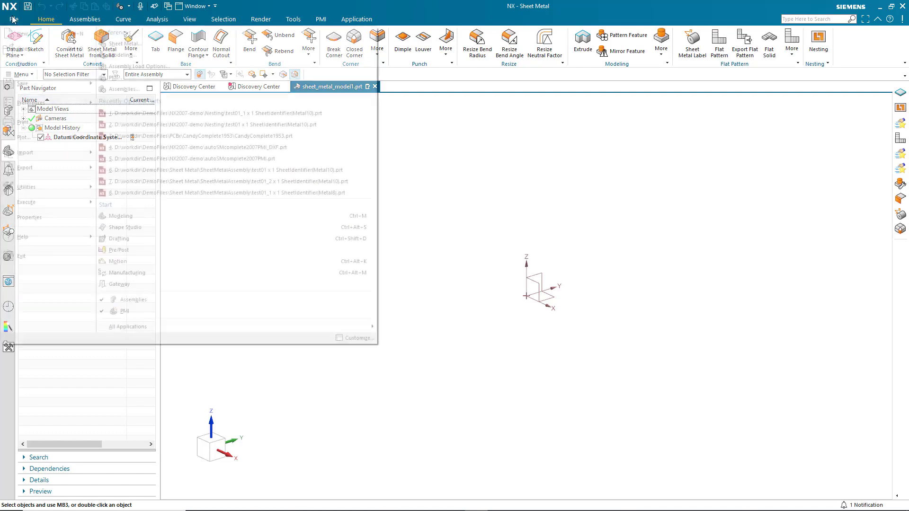
click(125, 43)
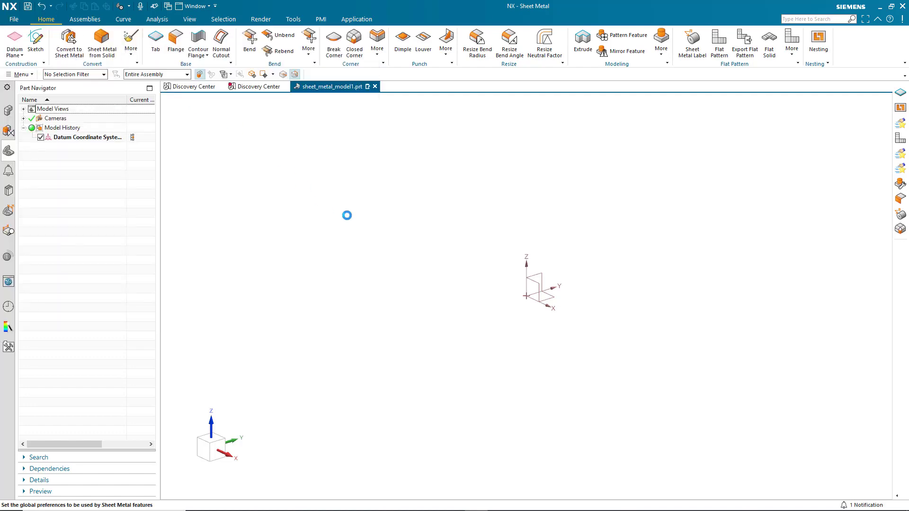
click(369, 129)
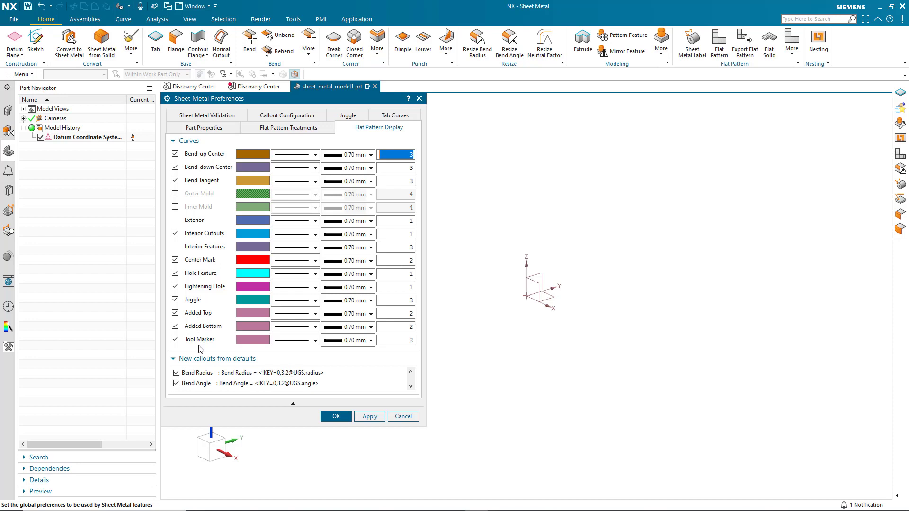
click(402, 417)
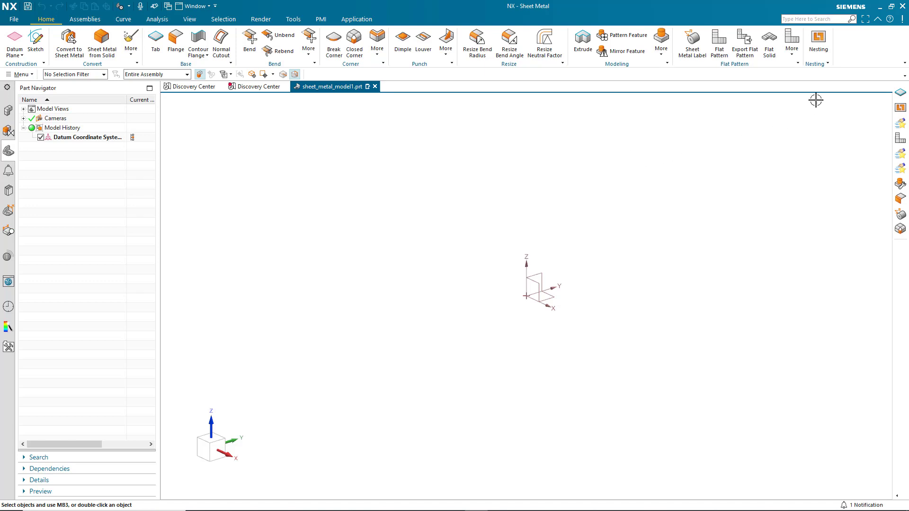
- Start Nesting with direction Bottom Left, edge-to-part distance 5 mm, part-to-part distance 2 mm and attach layers 2, 3
click(819, 43)
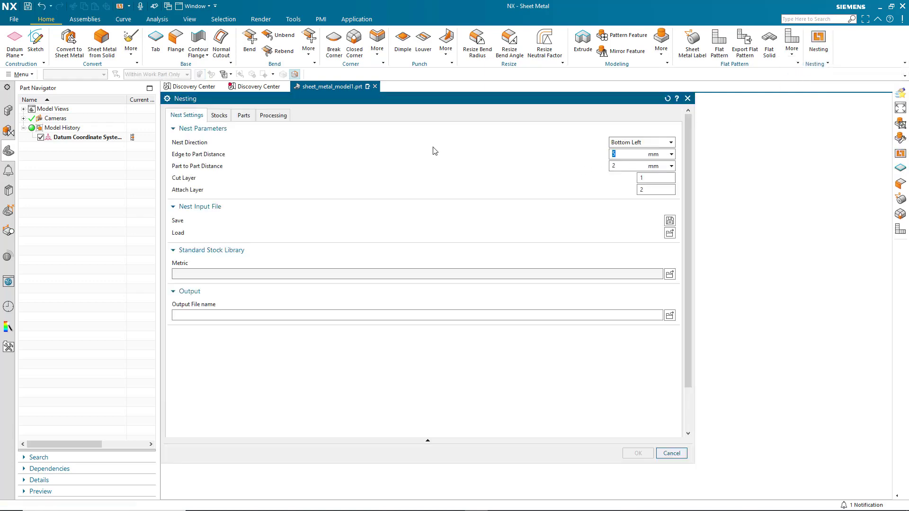
drag(365, 98, 221, 87)
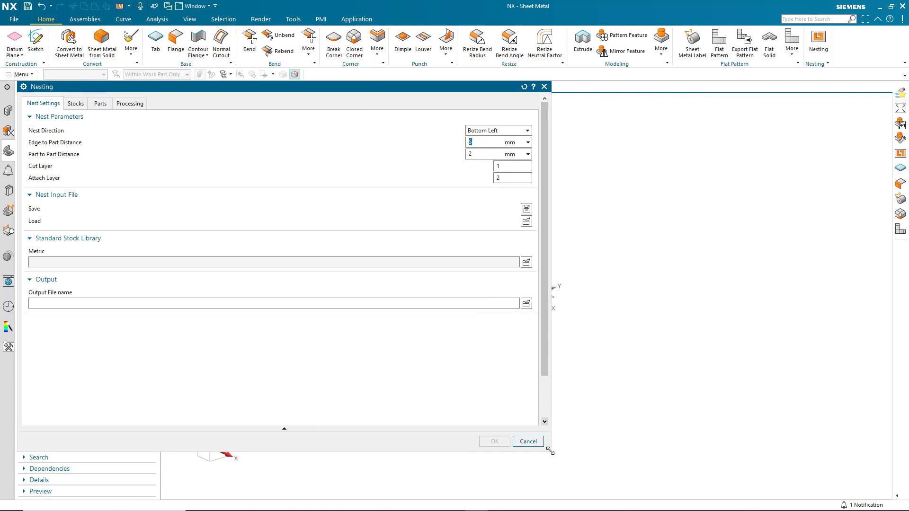
drag(549, 451, 805, 499)
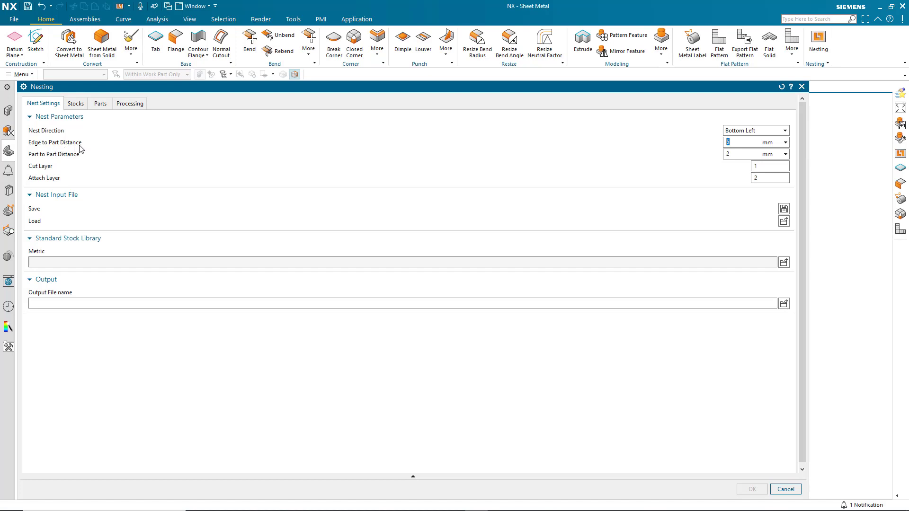
click(784, 131)
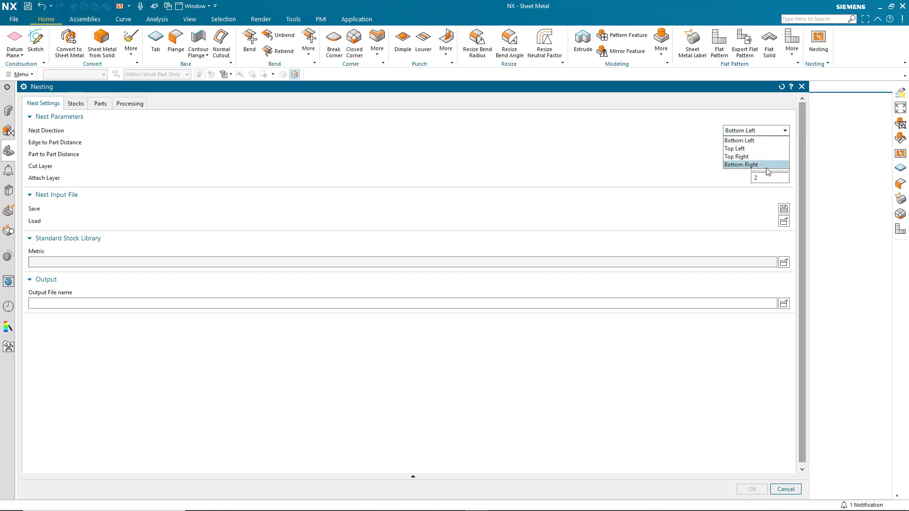
click(766, 142)
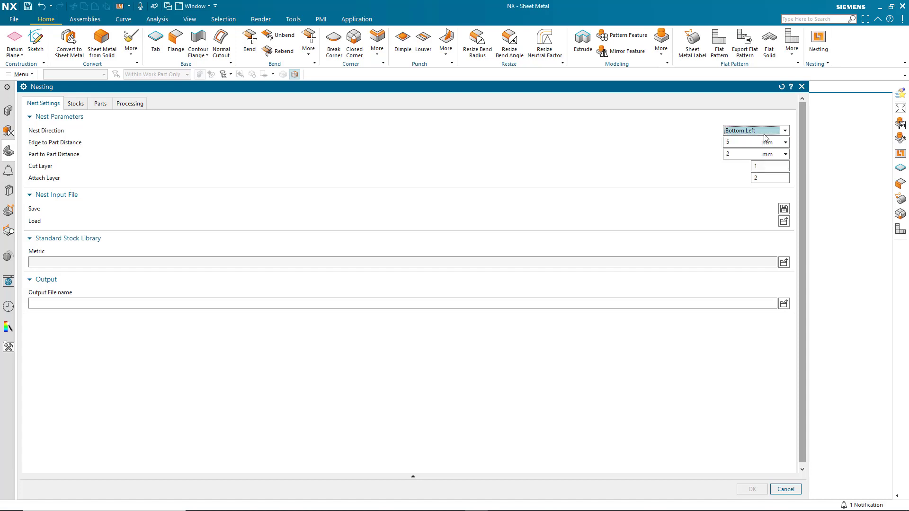
double_click(732, 142)
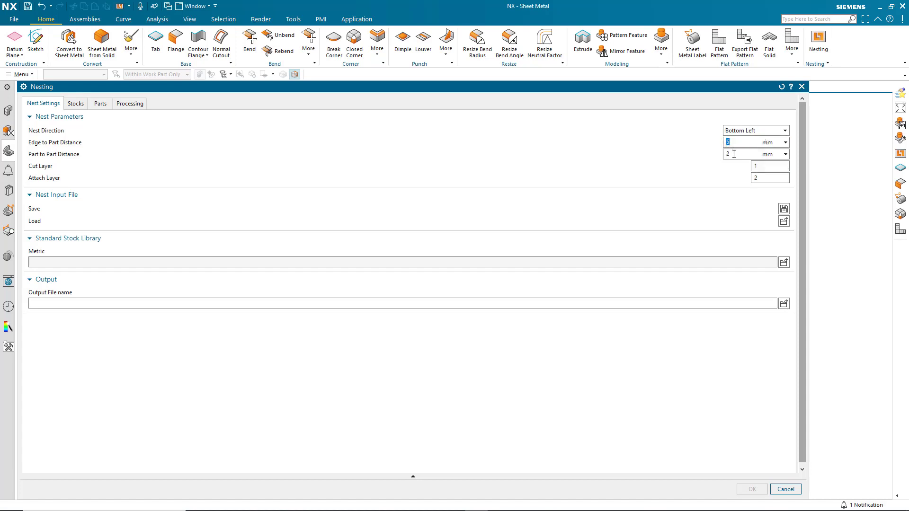
double_click(728, 154)
- Load standard_stocks_table.txt as the metric standard stock library and name the nesting output file test01 in DXF format
click(784, 263)
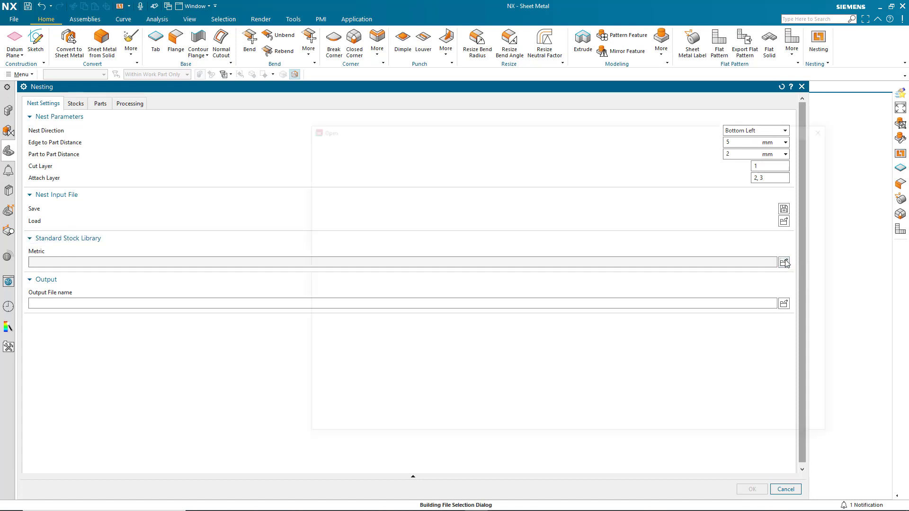
click(517, 189)
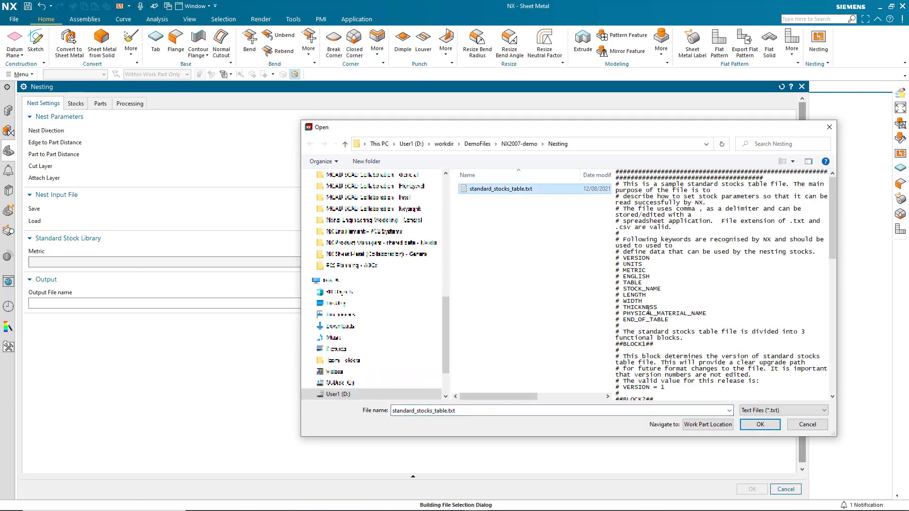
click(744, 423)
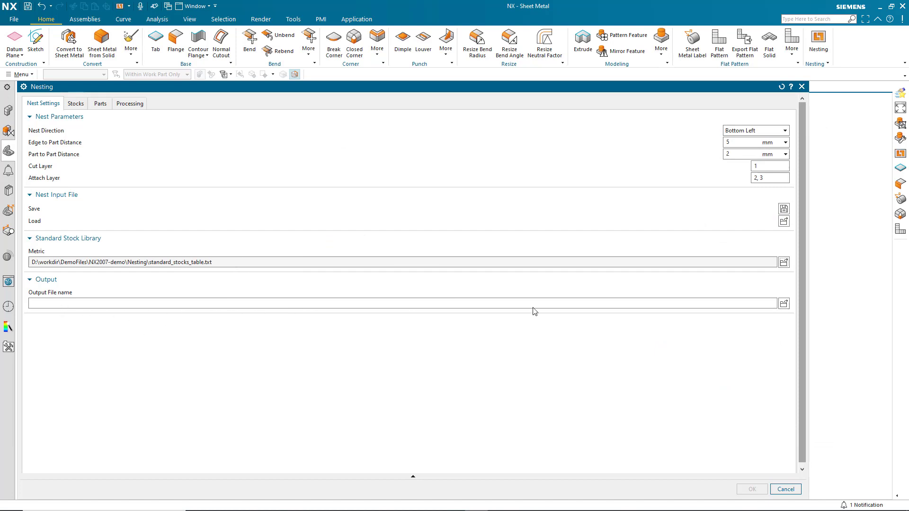
click(783, 303)
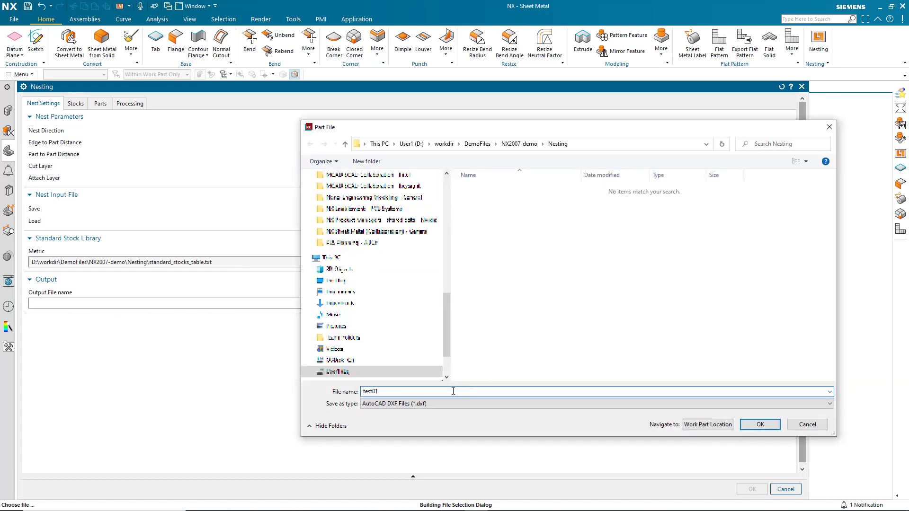
text(test01)
key(Return)
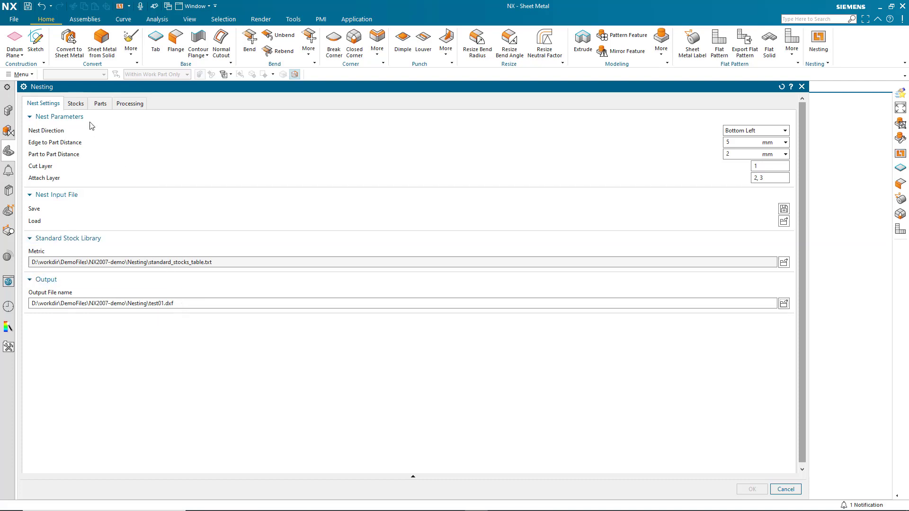
- Define a part to nest in PRT format, choosing SheetMetalAssembly.prt from the Nesting folder with Include Sub-Assembly enabled
click(75, 105)
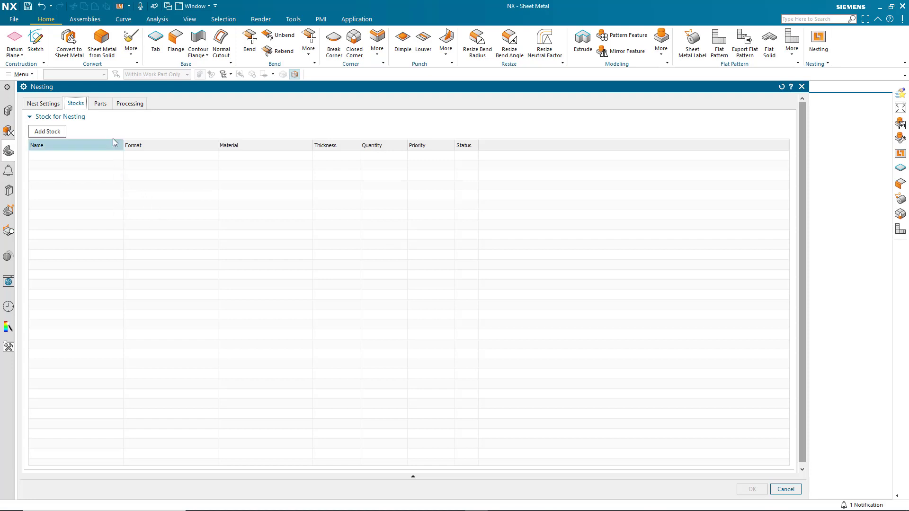
click(102, 105)
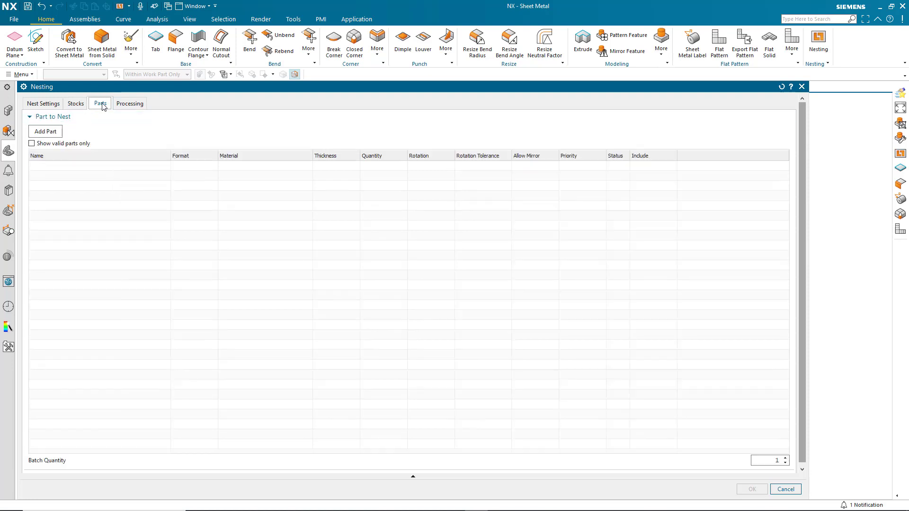
click(48, 133)
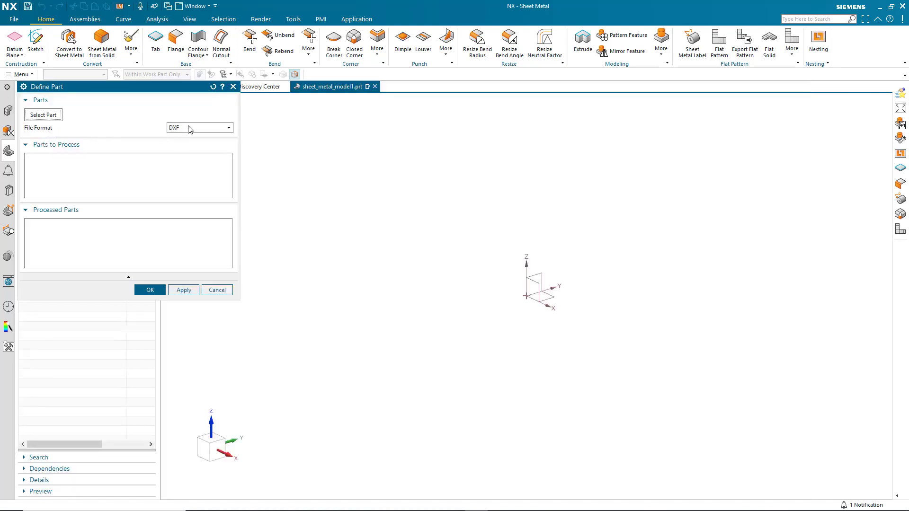
click(190, 131)
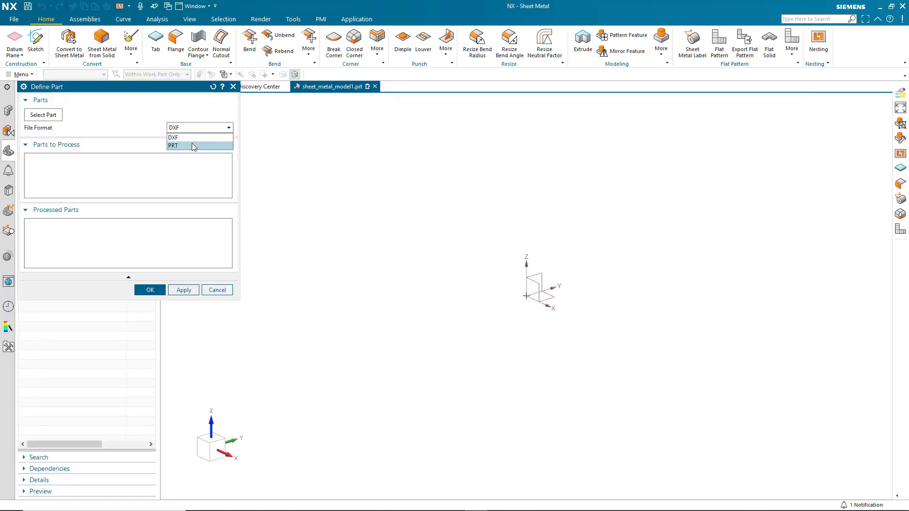
click(190, 147)
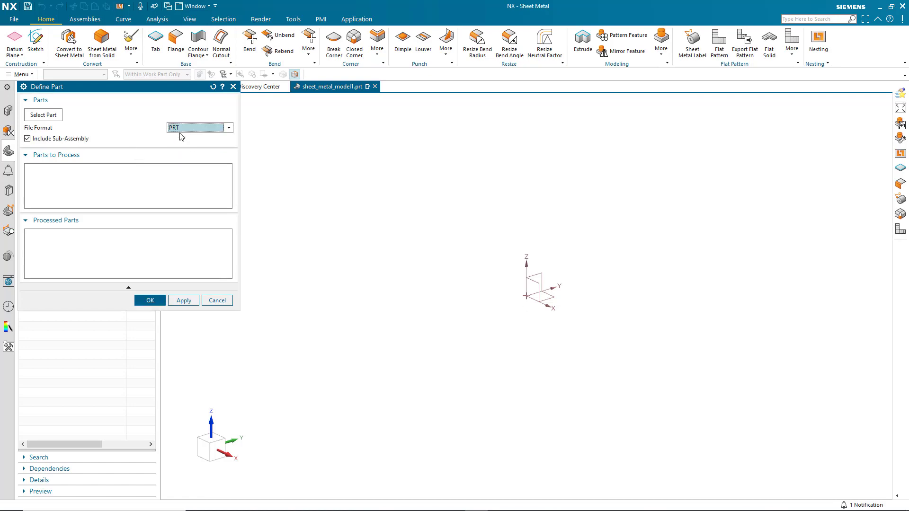
click(42, 116)
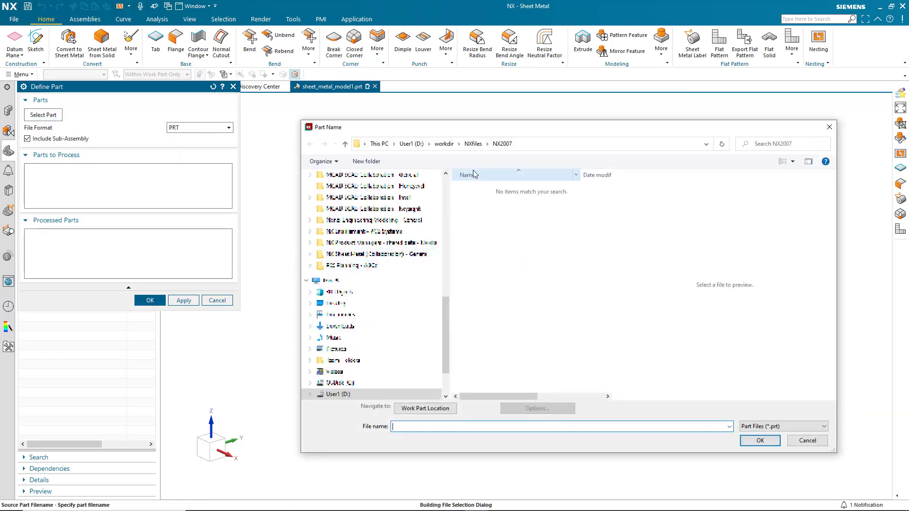
click(488, 239)
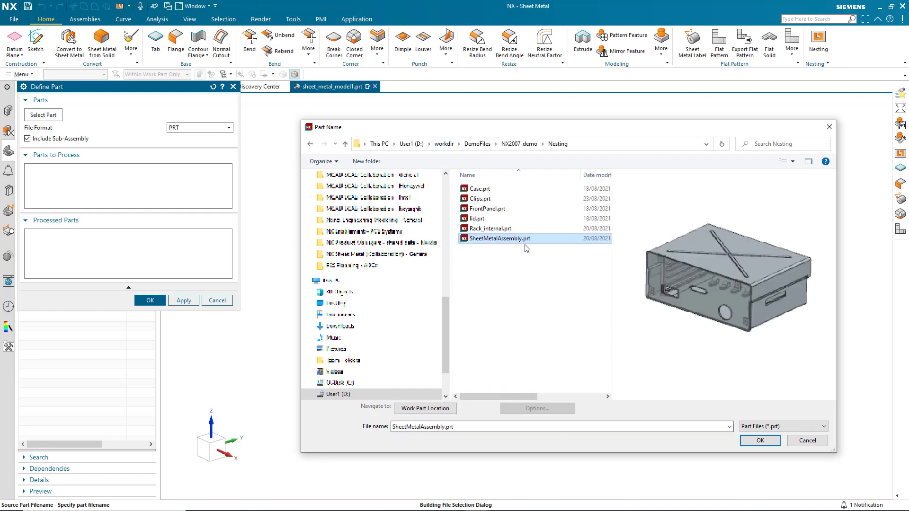
click(480, 189)
shift+click(476, 220)
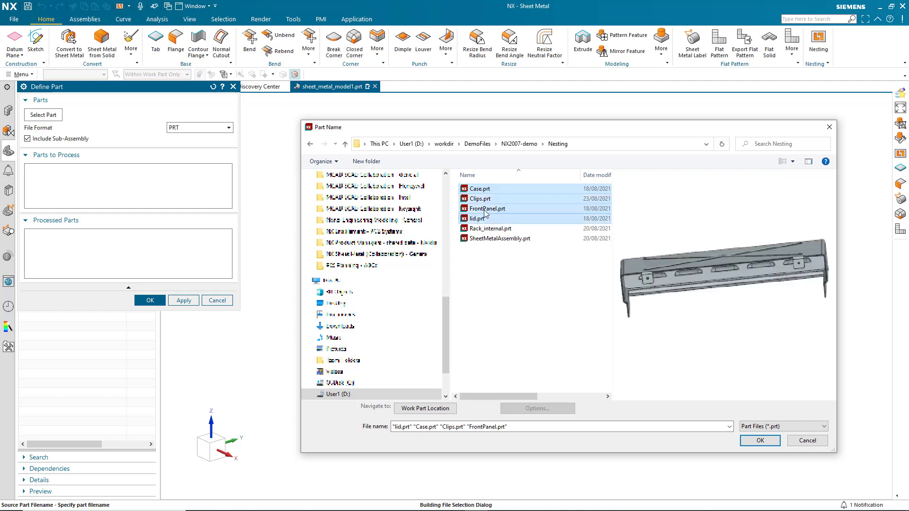
click(474, 239)
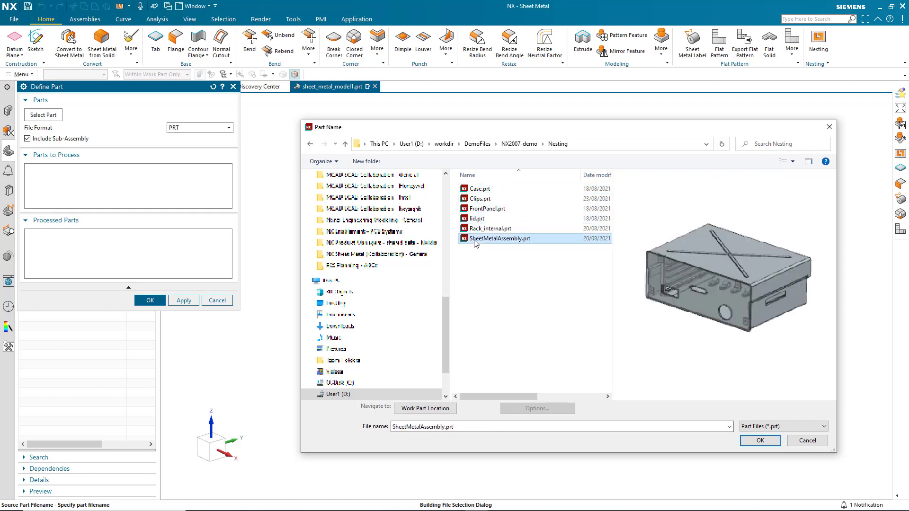
click(749, 440)
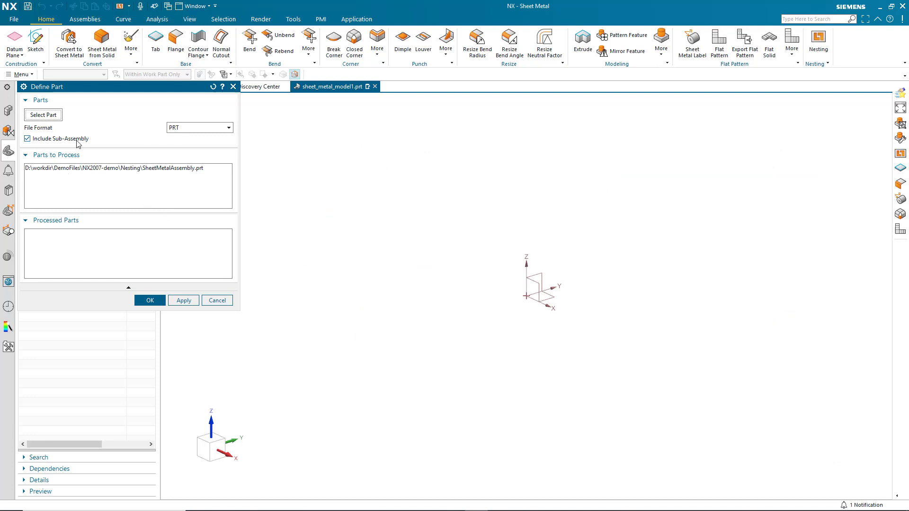
- Process SheetMetalAssembly.prt, check the processed components, and add them to the list of parts to nest
click(61, 169)
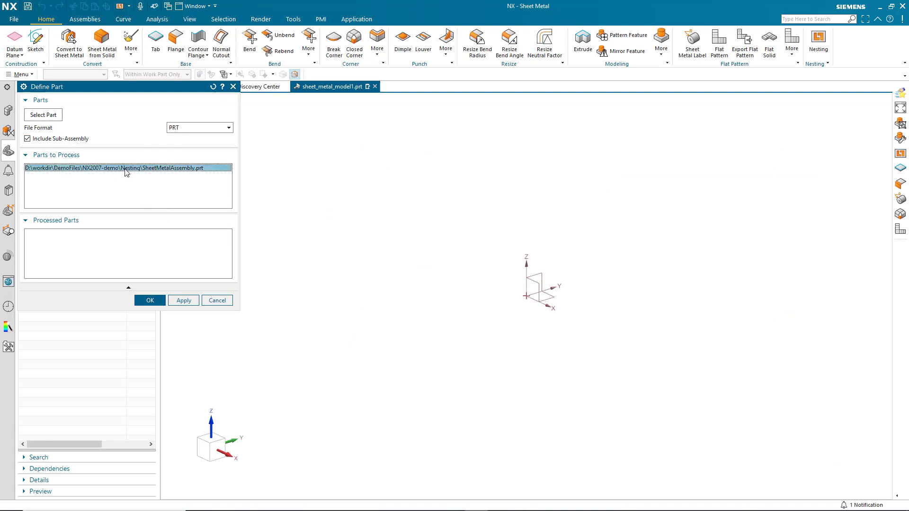
click(184, 300)
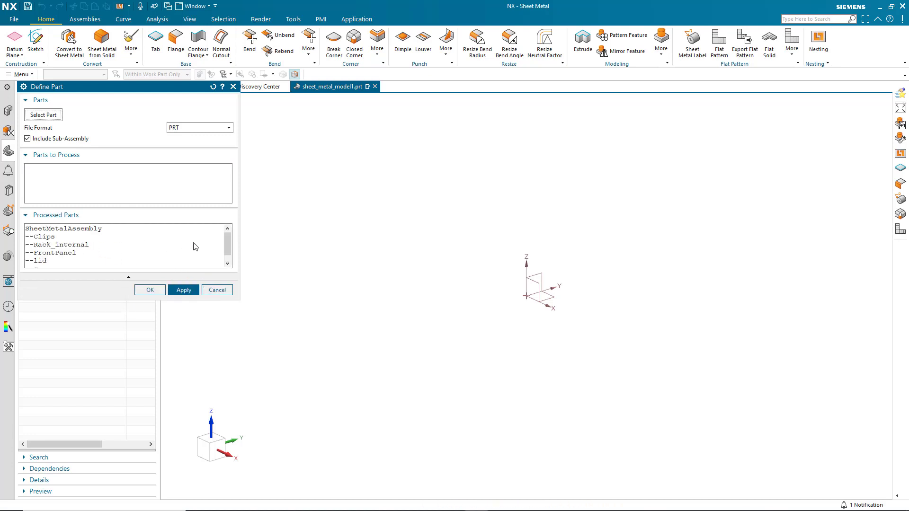
mouse_move(229, 242)
mouse_down()
mouse_move(230, 256)
mouse_move(230, 239)
mouse_up()
click(145, 292)
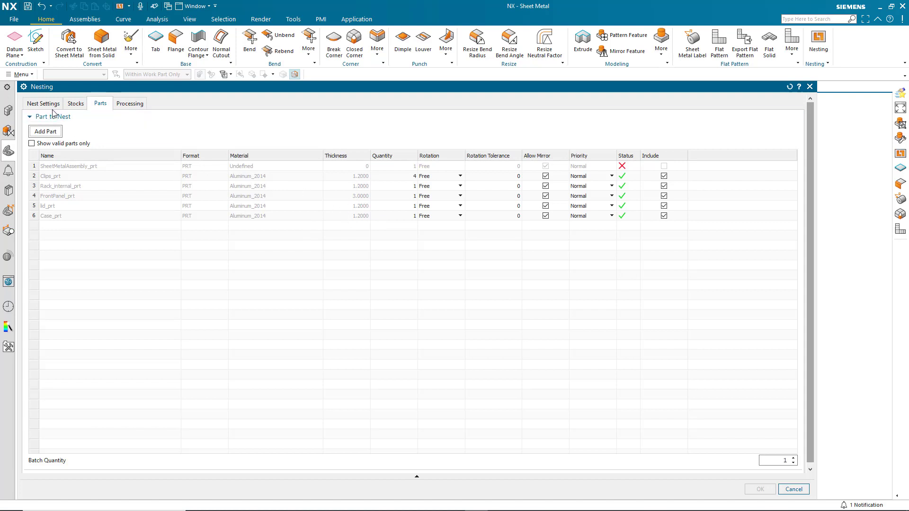
- Start defining a Standard Stock for nesting and filter the library to material Metal, type Aluminum and thickness 1.2
click(75, 103)
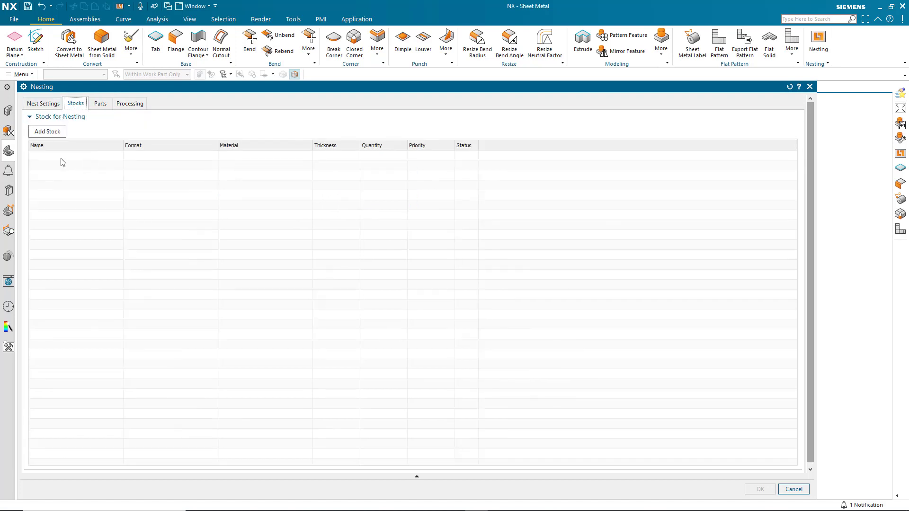
click(47, 131)
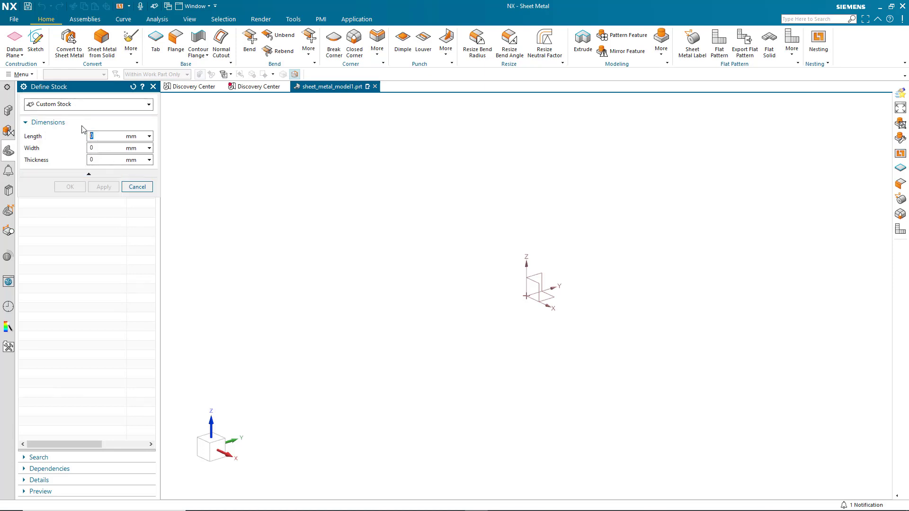
click(48, 104)
click(52, 126)
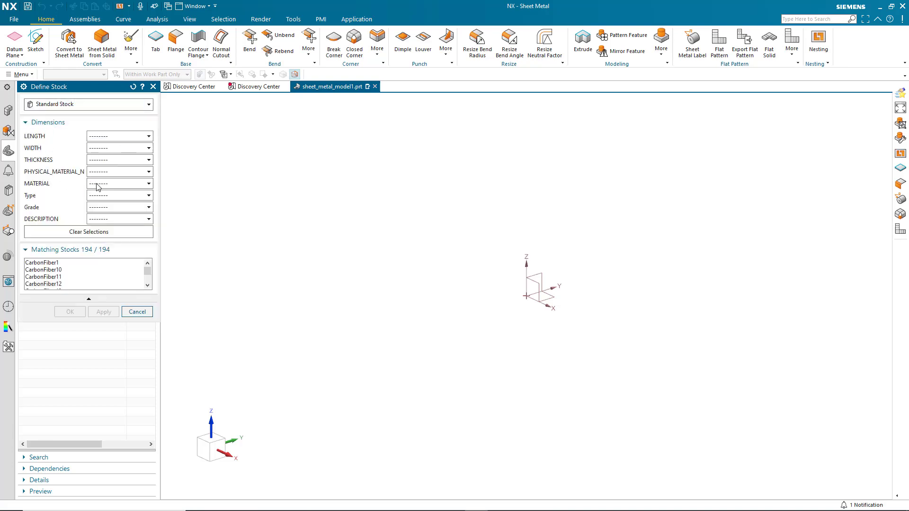
click(98, 185)
click(99, 210)
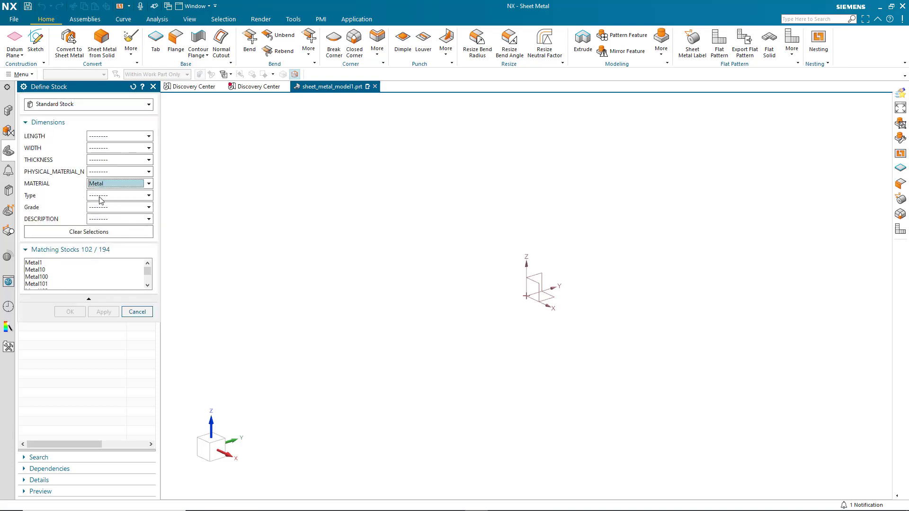
click(102, 196)
click(103, 211)
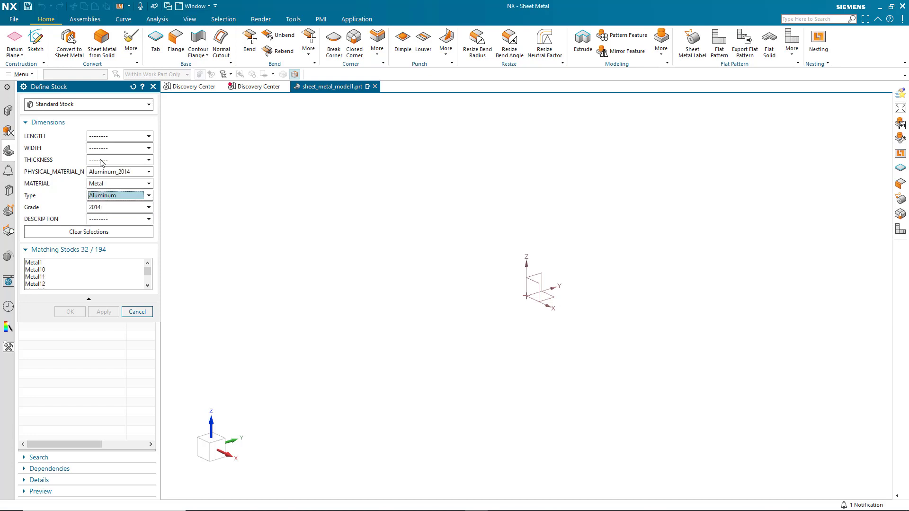
click(102, 161)
click(102, 214)
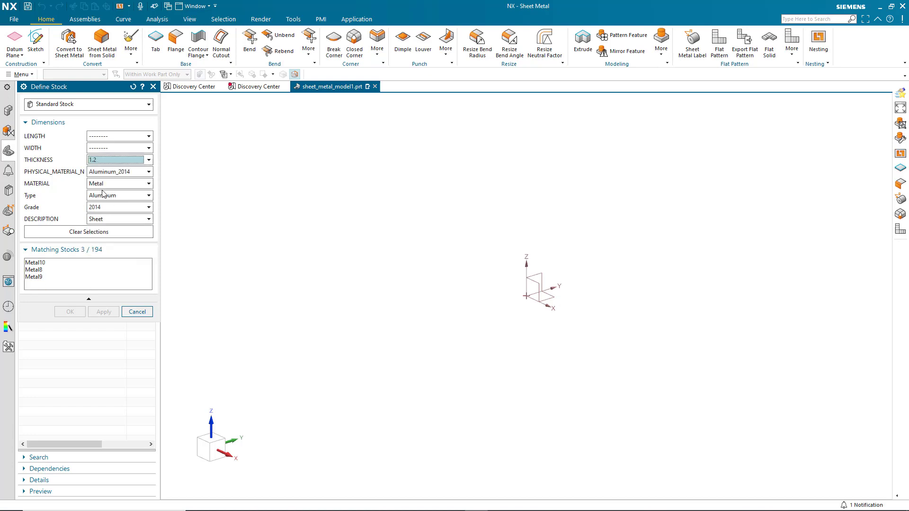
- Set the stock length to 2000 and add the matching 1.2 thick aluminium sheet, keeping the stock definition open
click(101, 137)
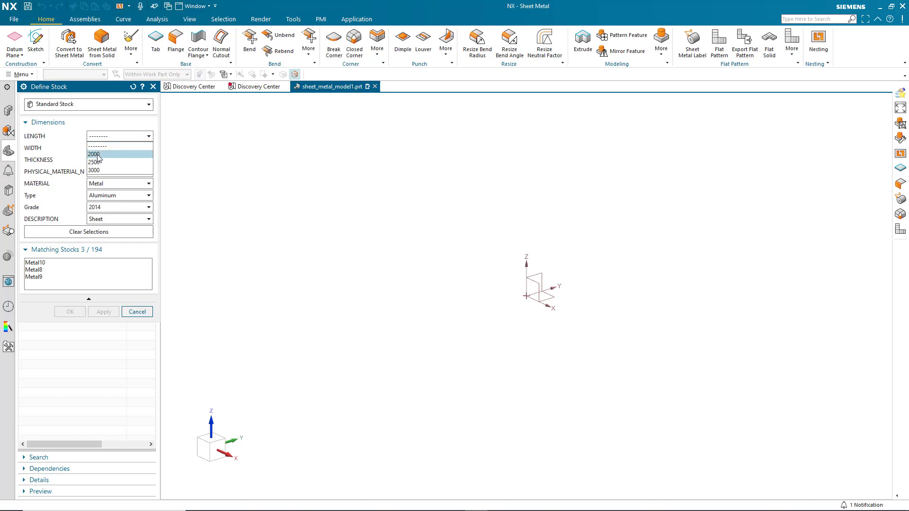
click(100, 158)
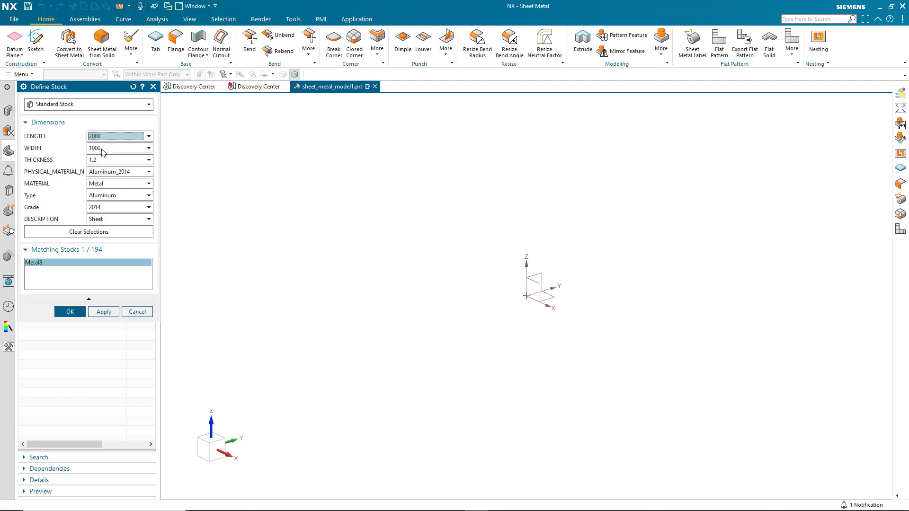
click(103, 312)
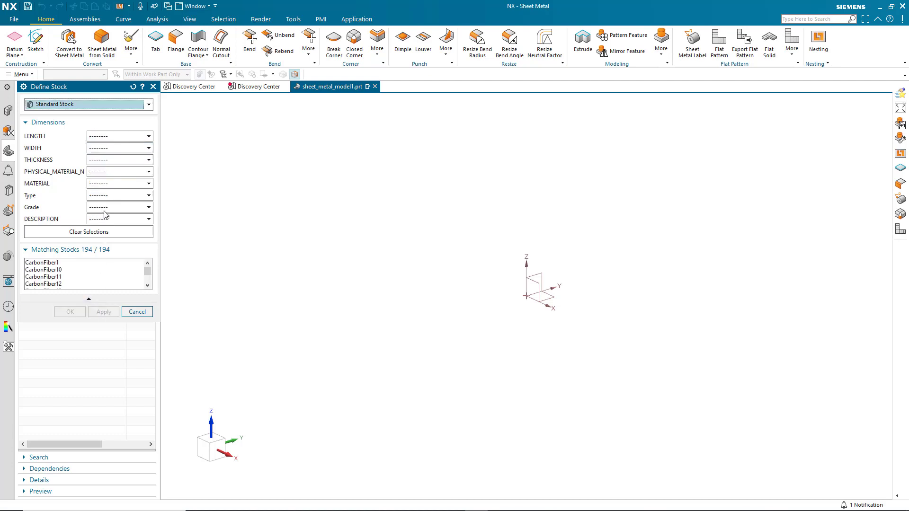
- Add a second standard stock of type Aluminum with thickness 1.2 and length 3000, and finish defining stocks
click(107, 195)
click(108, 231)
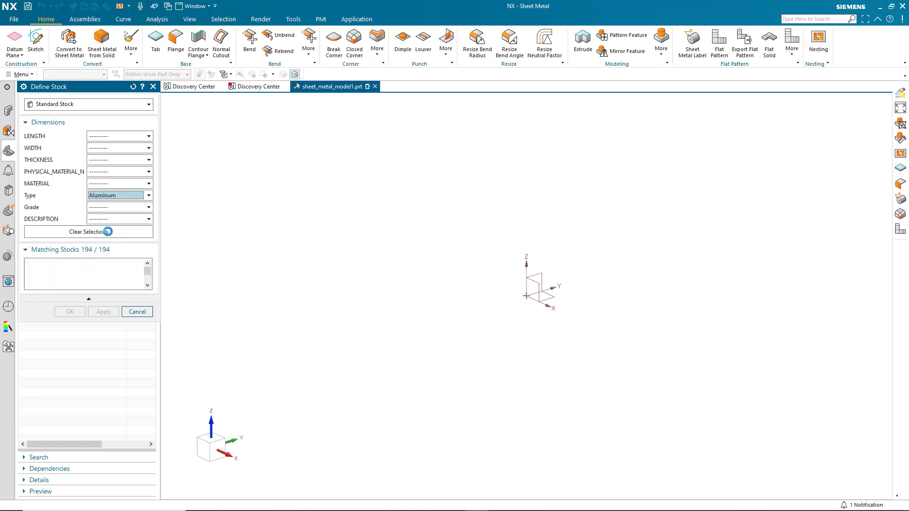
click(110, 160)
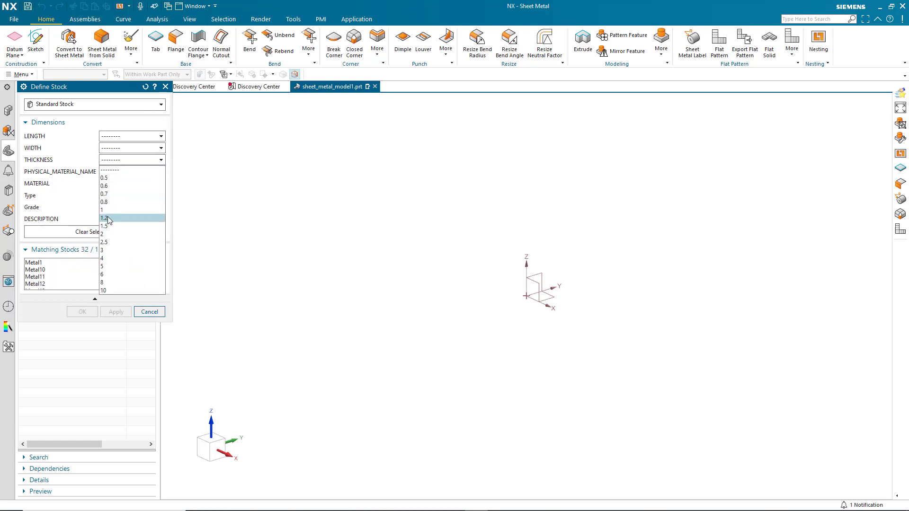
click(108, 218)
click(110, 138)
click(111, 171)
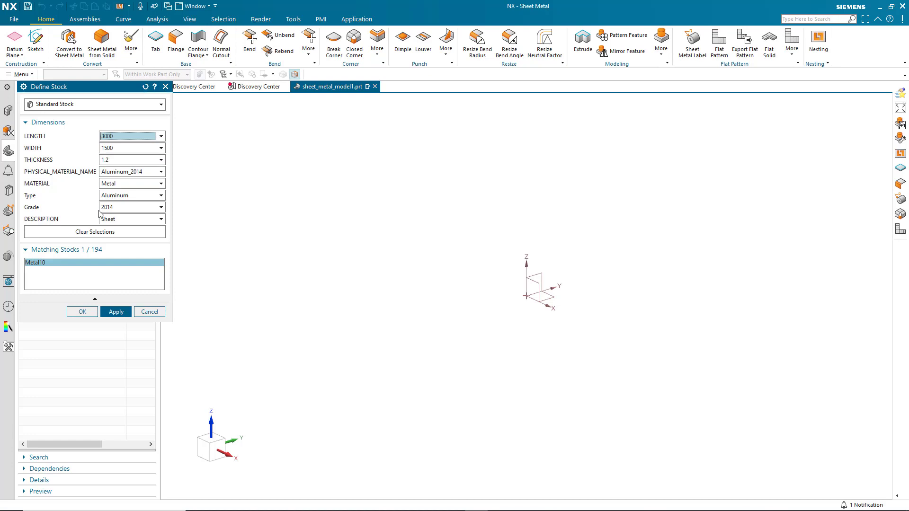
click(75, 311)
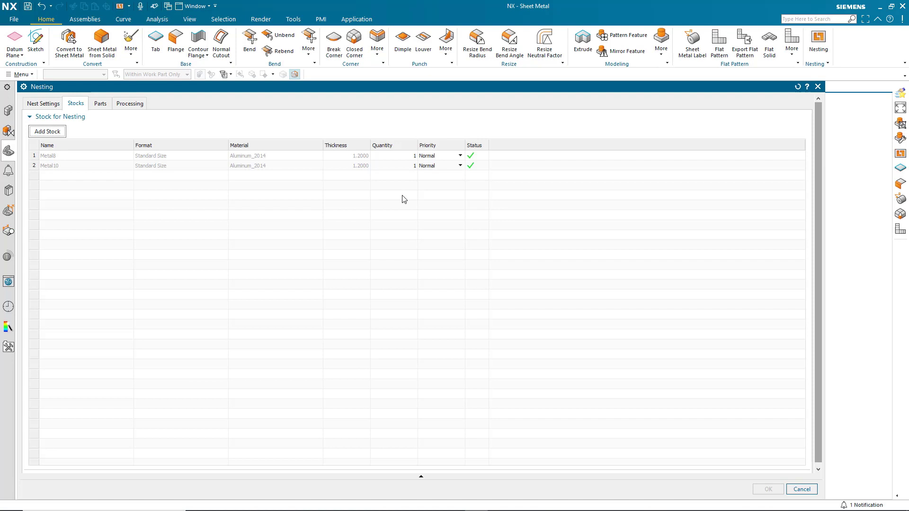
- Set the quantity of both stocks, Metal8 and Metal10, to 3
click(403, 156)
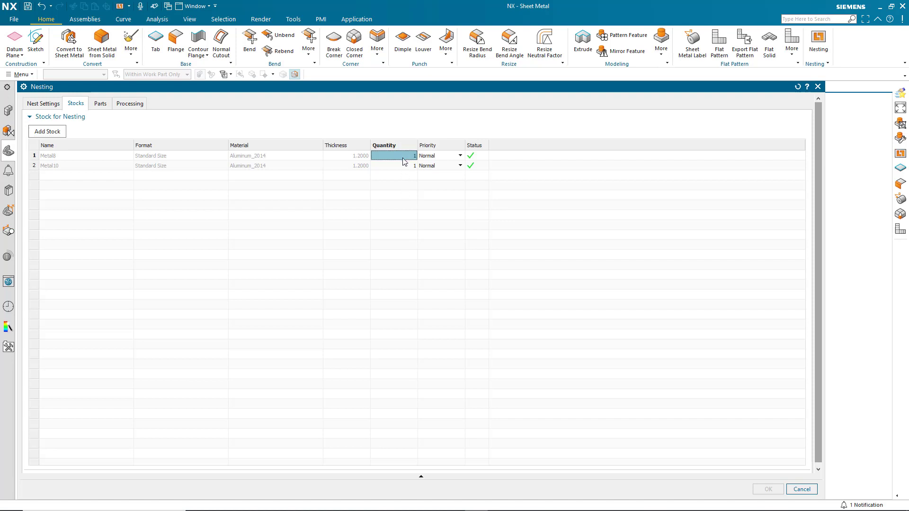
text(3)
key(Return)
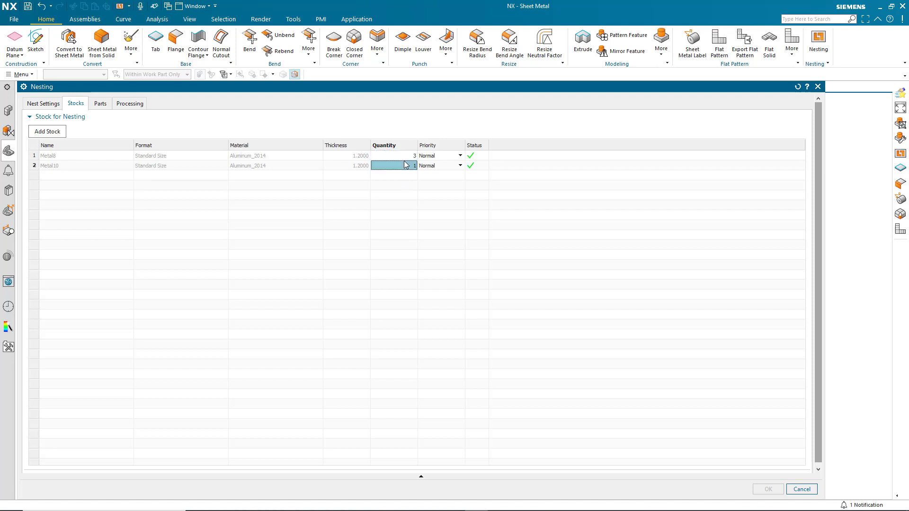
text(3)
key(Return)
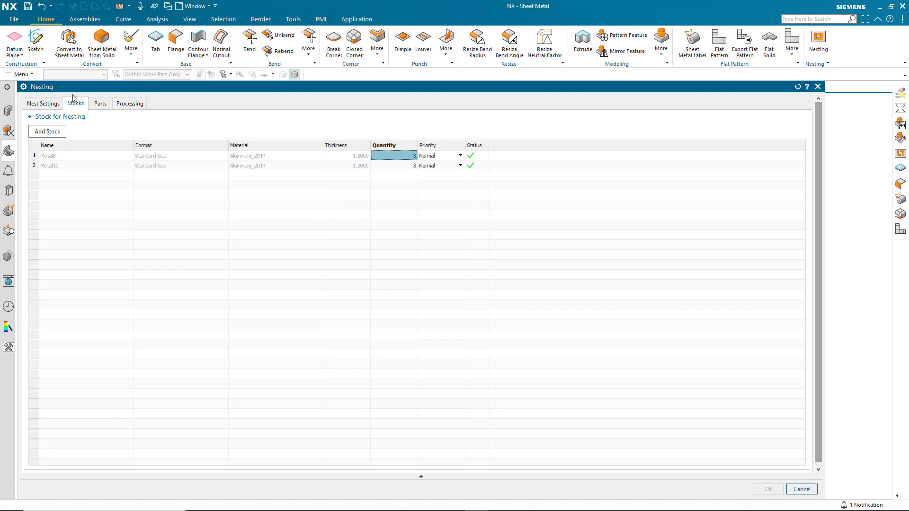
- Set the batch quantity of the parts to nest to 30
click(100, 104)
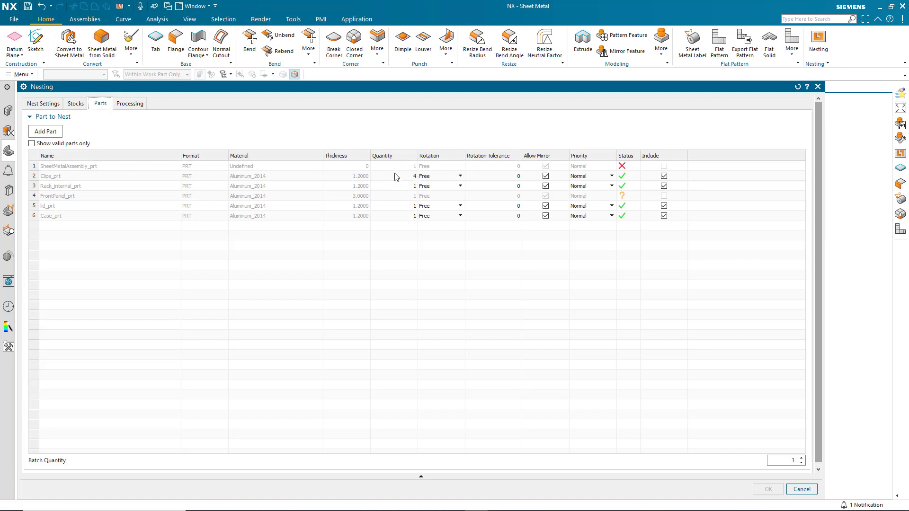
double_click(790, 462)
text(30)
click(756, 425)
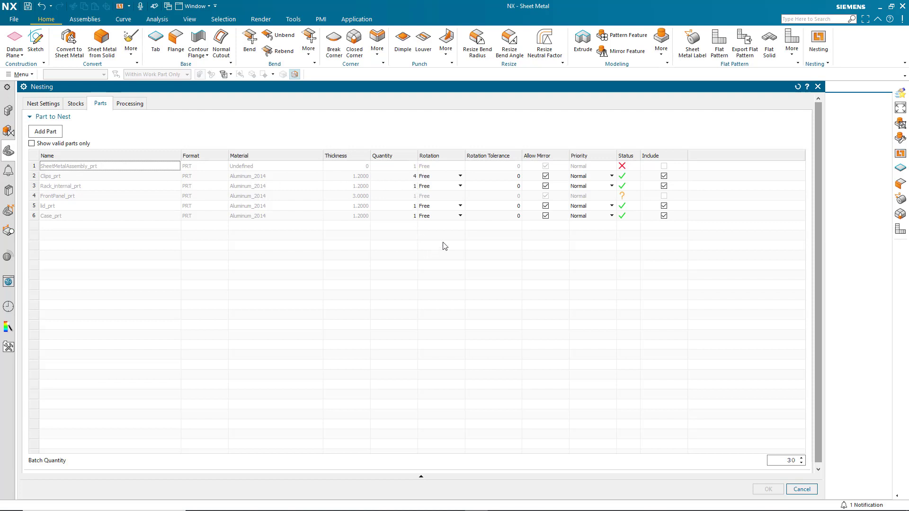
- Try the 180 and 0 rotation options for Clips_prt and restore its rotation to Free
click(461, 177)
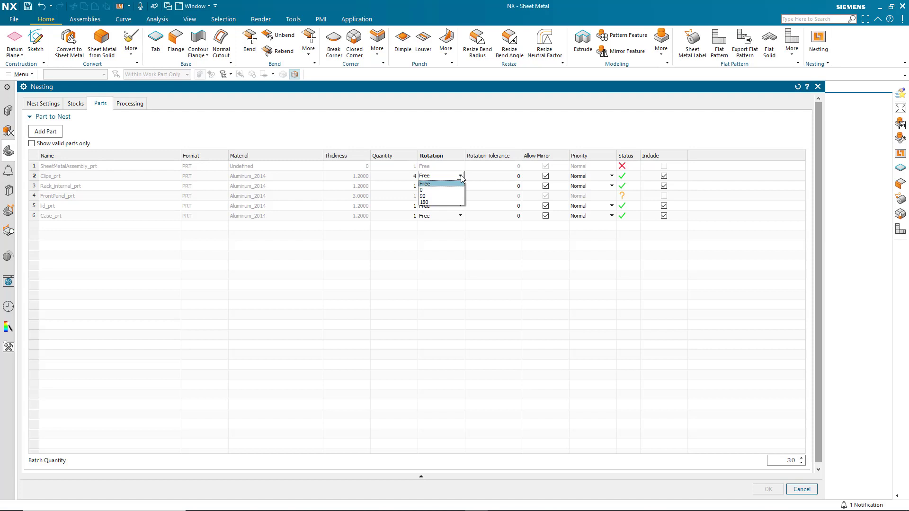
click(424, 202)
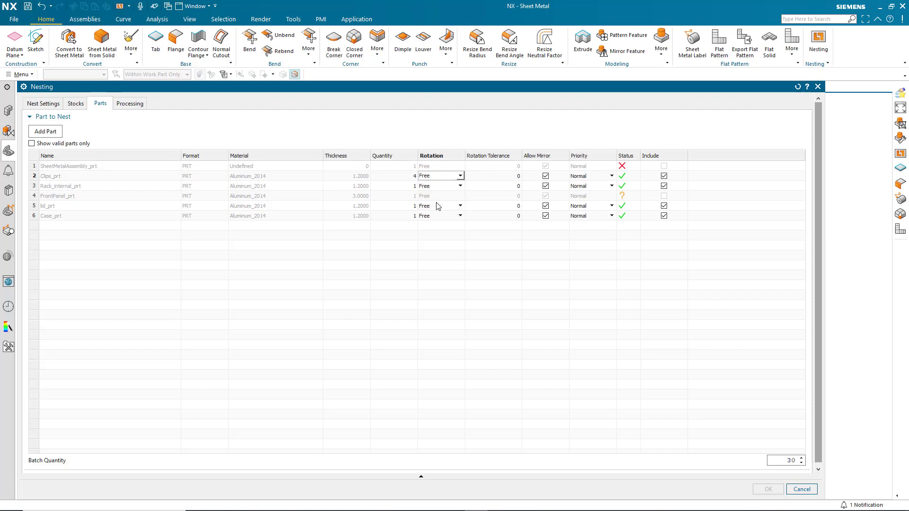
click(461, 177)
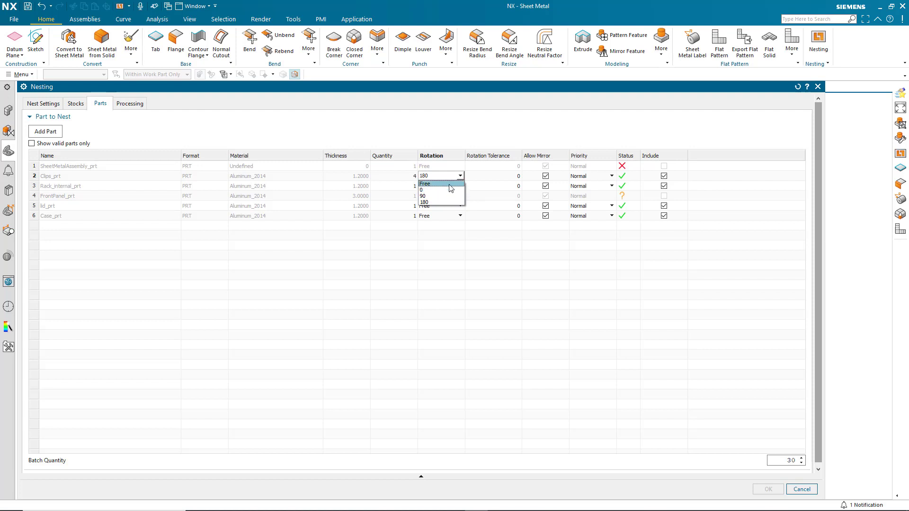
click(446, 184)
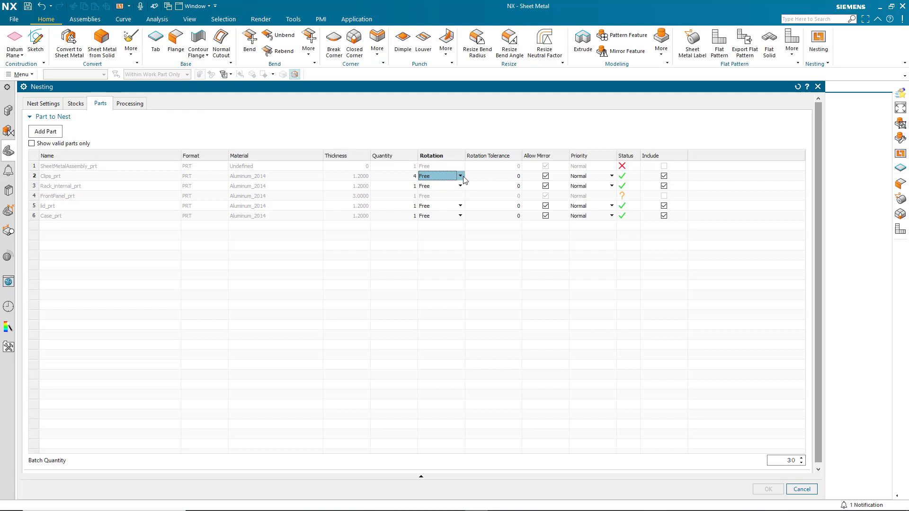
click(460, 176)
click(434, 182)
click(460, 175)
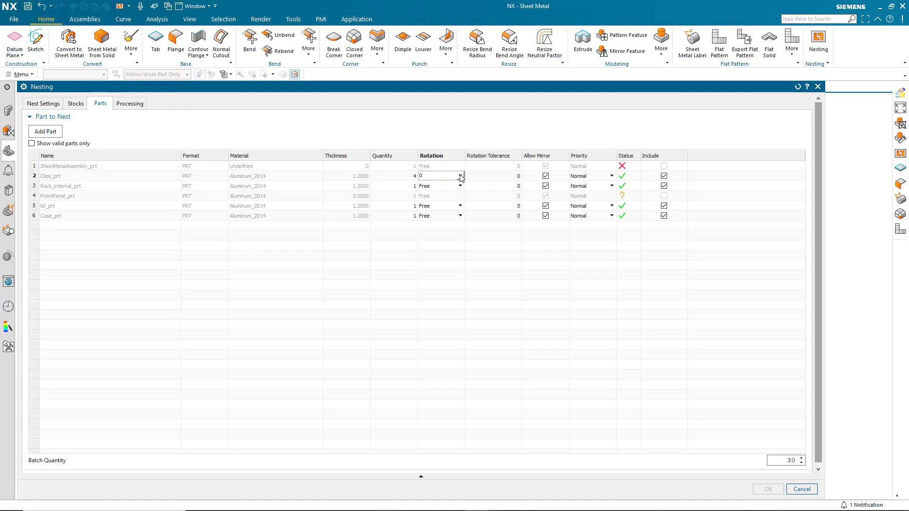
click(460, 177)
click(447, 185)
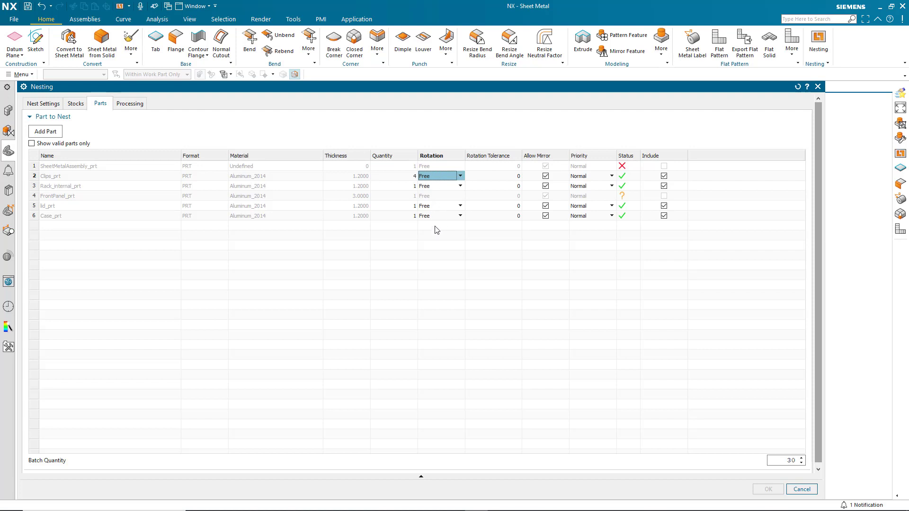
- Toggle Allow Mirror off and on for Clips_prt and look through its priority options without changing the priority
click(546, 176)
click(546, 176)
click(610, 176)
click(610, 176)
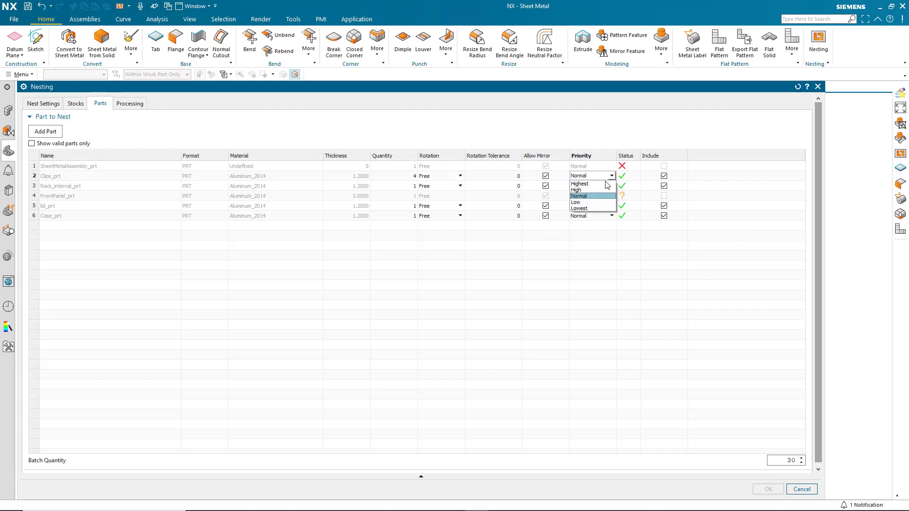
click(612, 177)
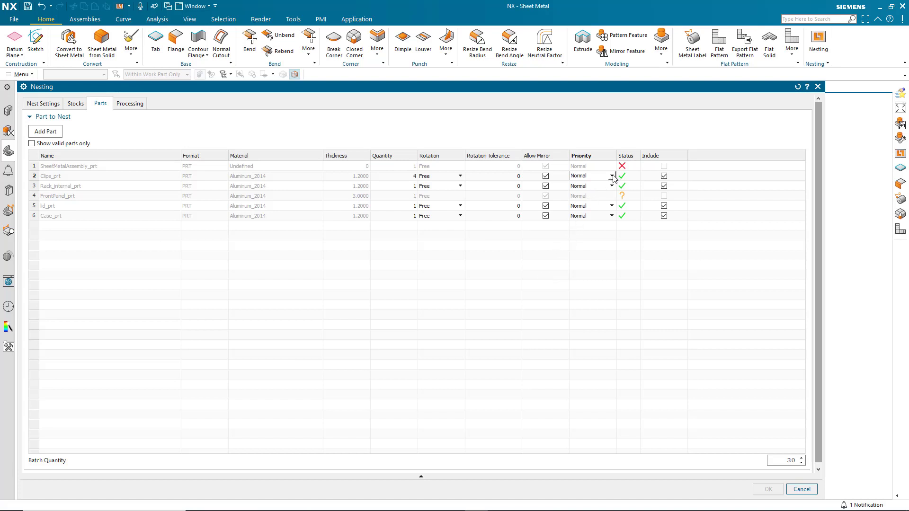
click(612, 176)
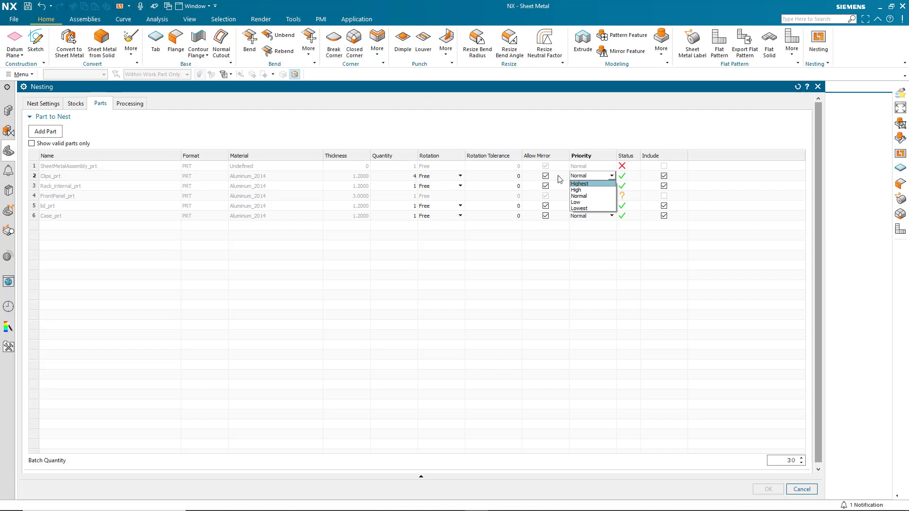
click(615, 177)
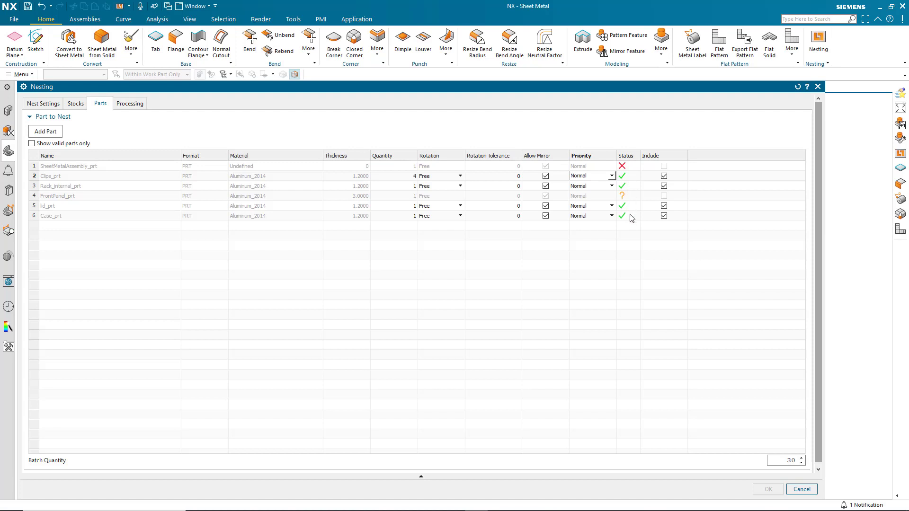
- Toggle Include off and on for Case_prt, and briefly filter the parts list to valid parts only
click(664, 215)
click(664, 216)
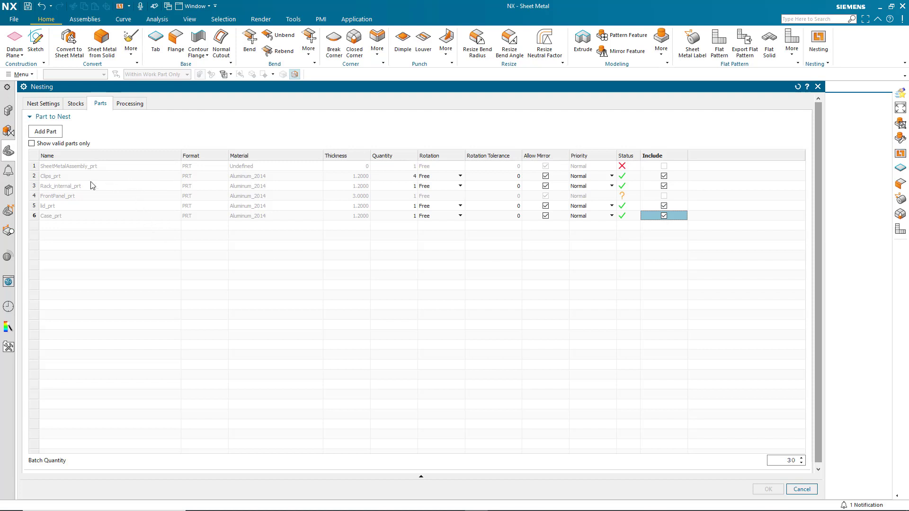
click(31, 143)
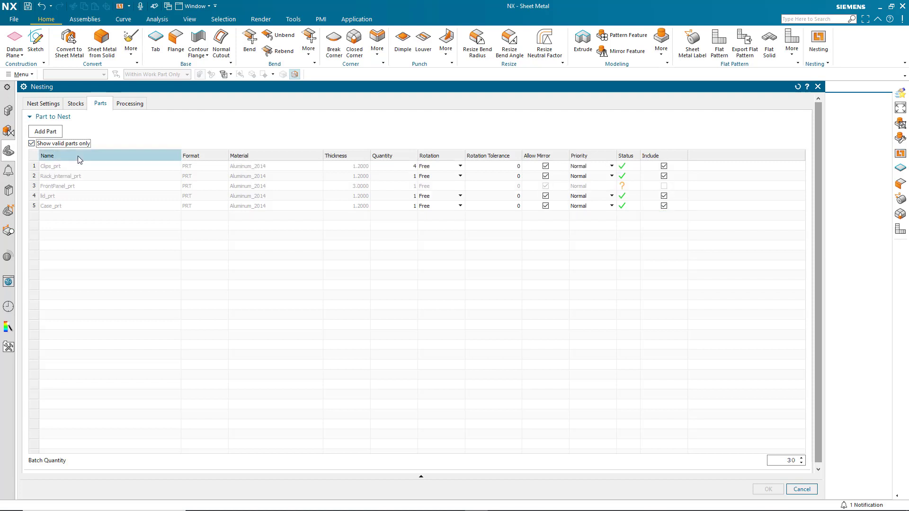
click(32, 144)
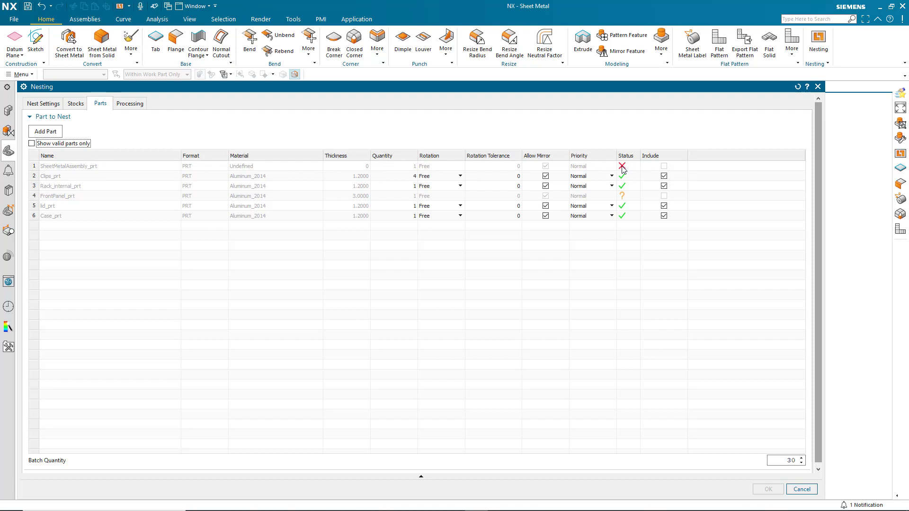
- Set the nesting time limit to 10 seconds, run the nesting and review the ranked nest results
click(127, 105)
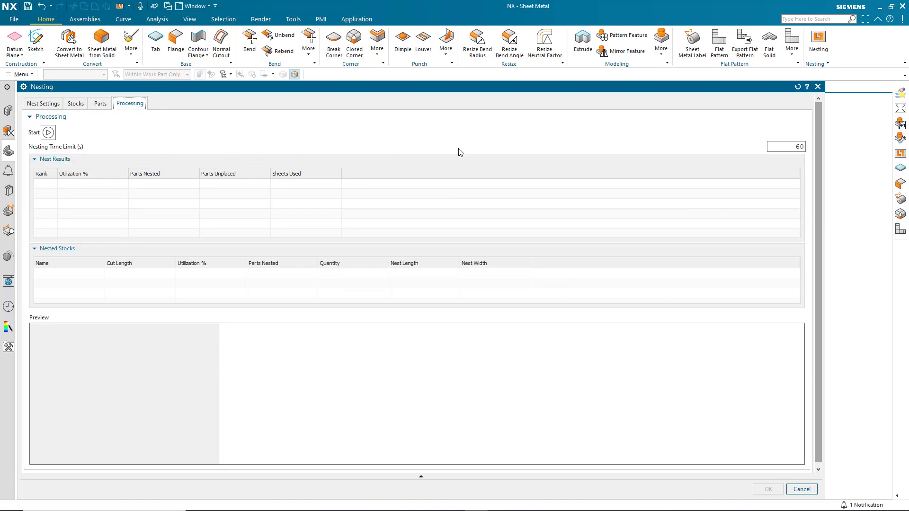
double_click(798, 146)
text(10)
key(Return)
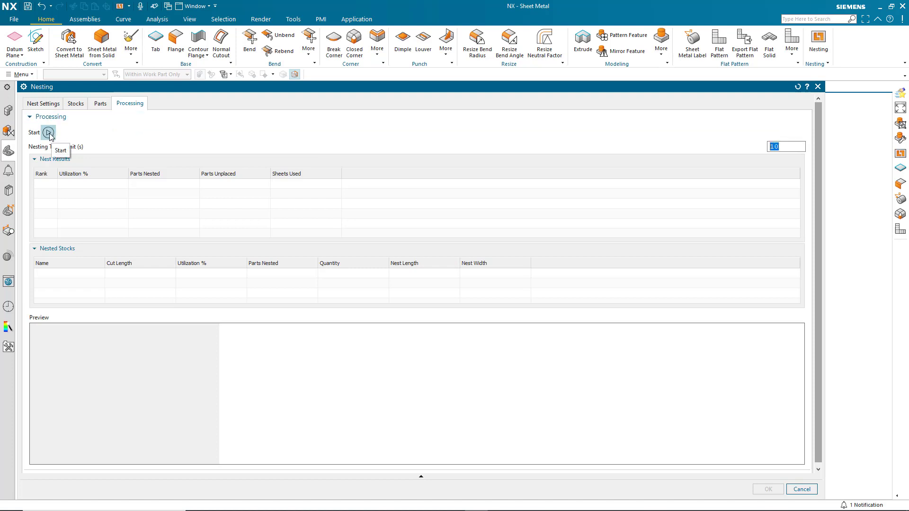
click(49, 132)
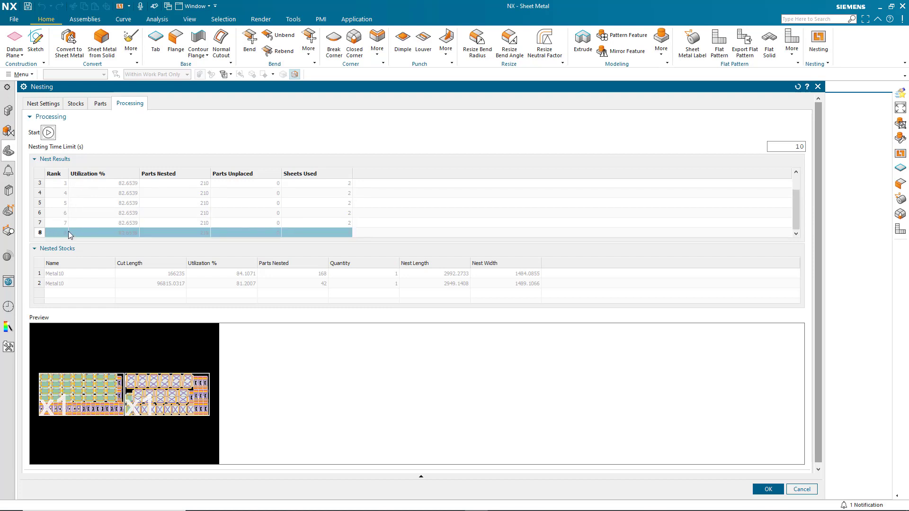
scroll(80, 230, up, 1)
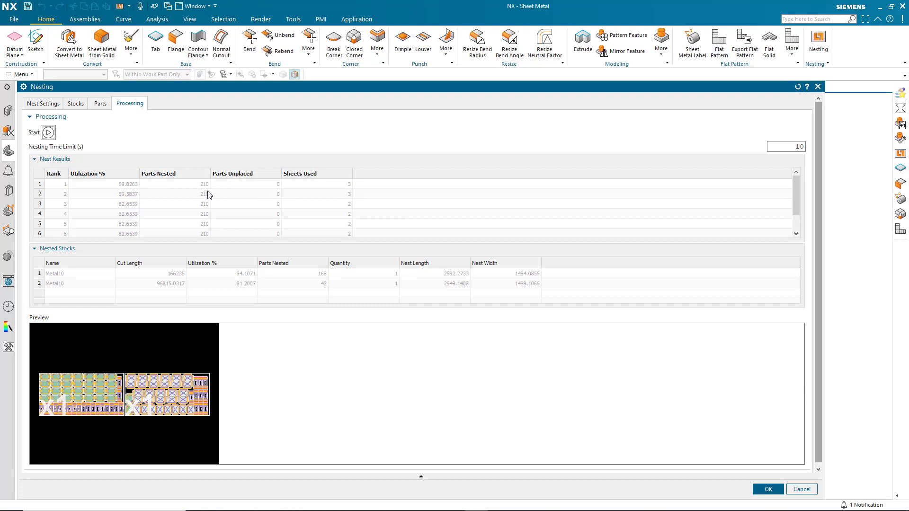
scroll(177, 207, down, 1)
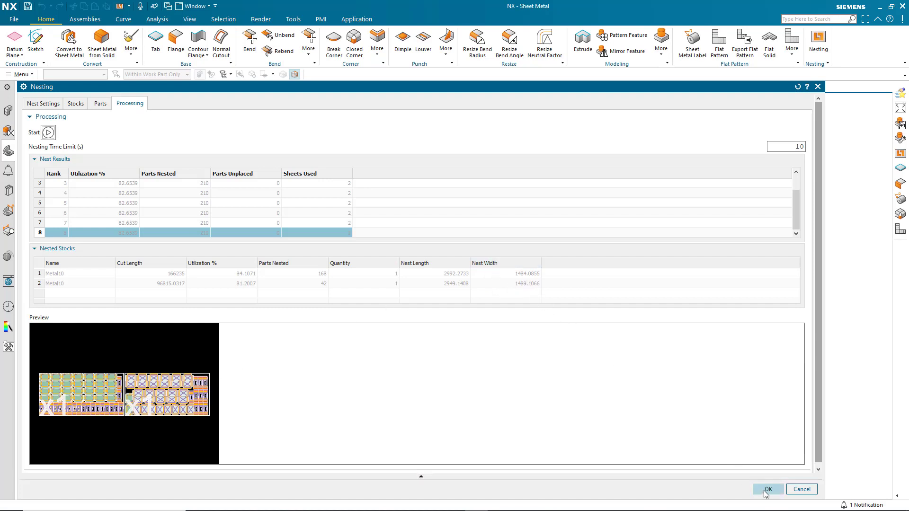
- Save the nest input file as NestDemo.json in the Nesting folder and return to the nesting results
click(30, 105)
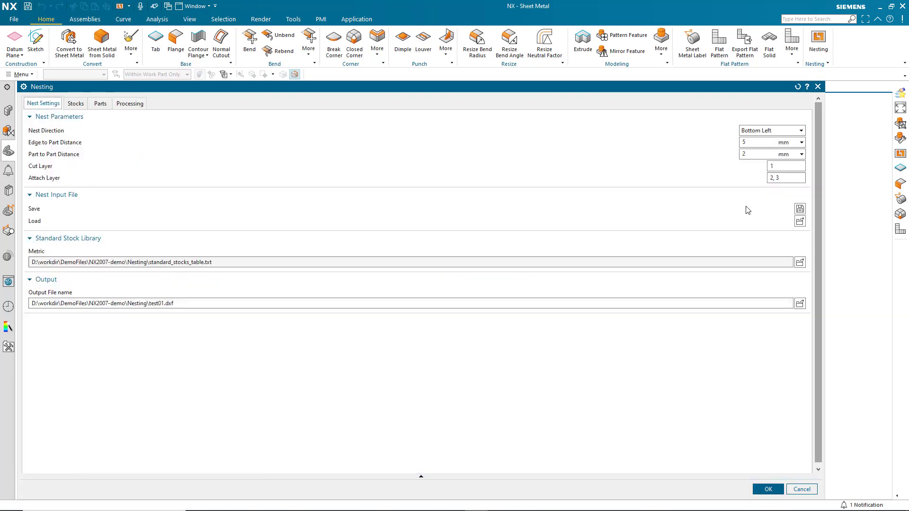
click(800, 208)
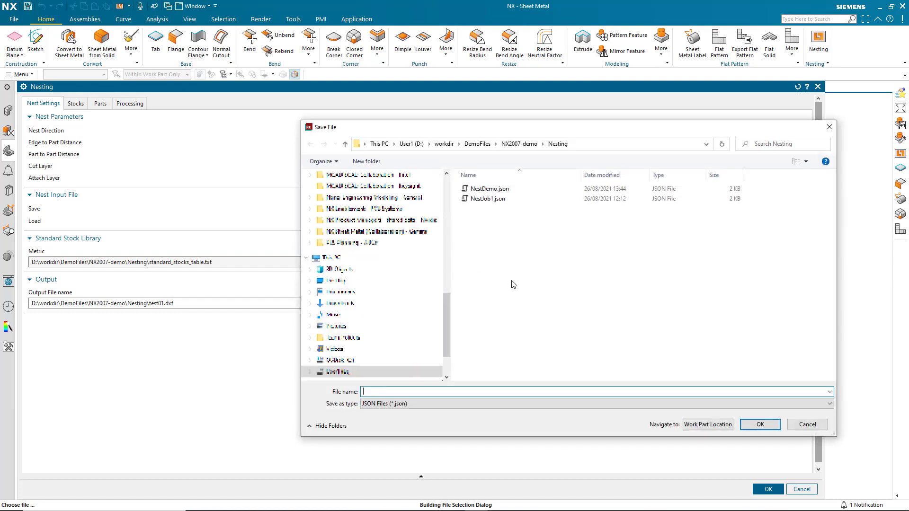
click(488, 189)
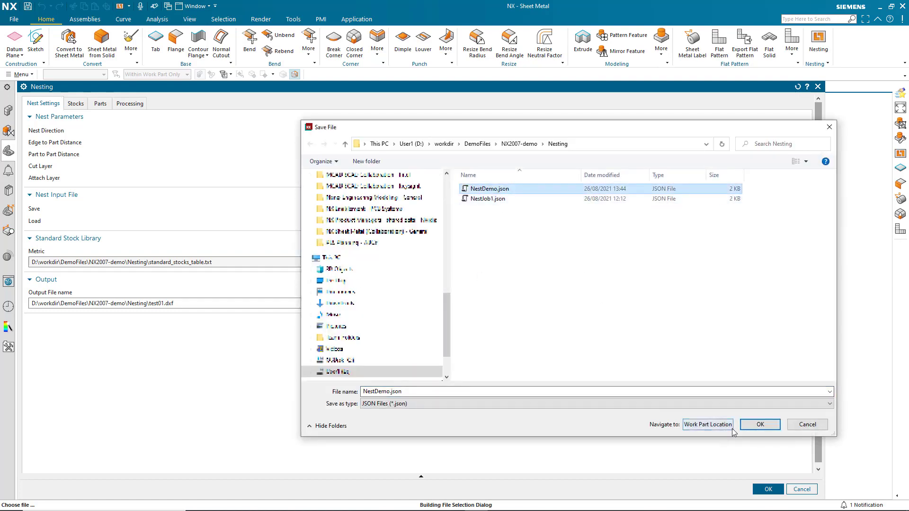
click(757, 424)
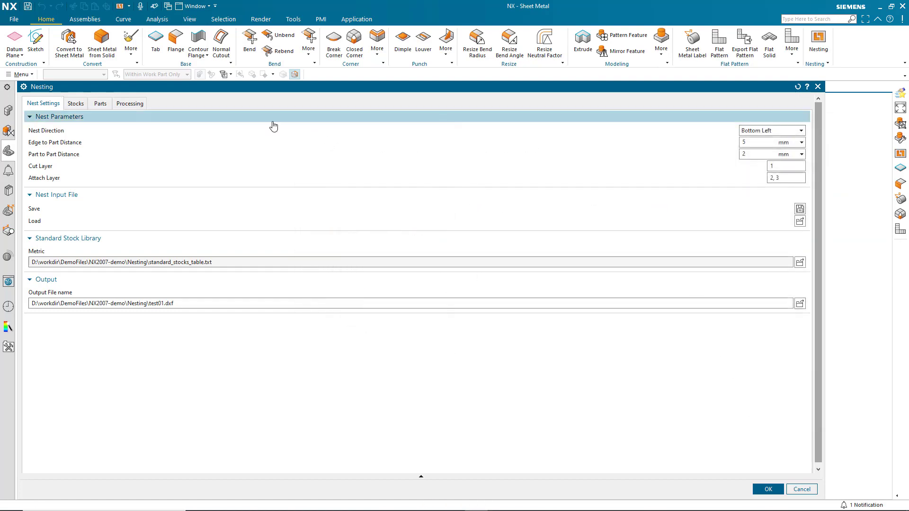
click(127, 103)
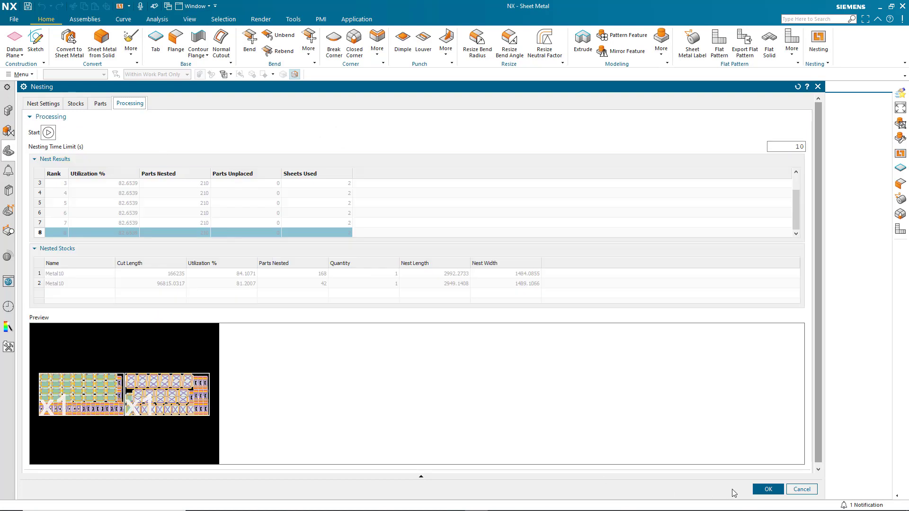
- Accept the nest results and inspect the test01 and test01_1 sheet parts, ending on the test01 part
click(760, 491)
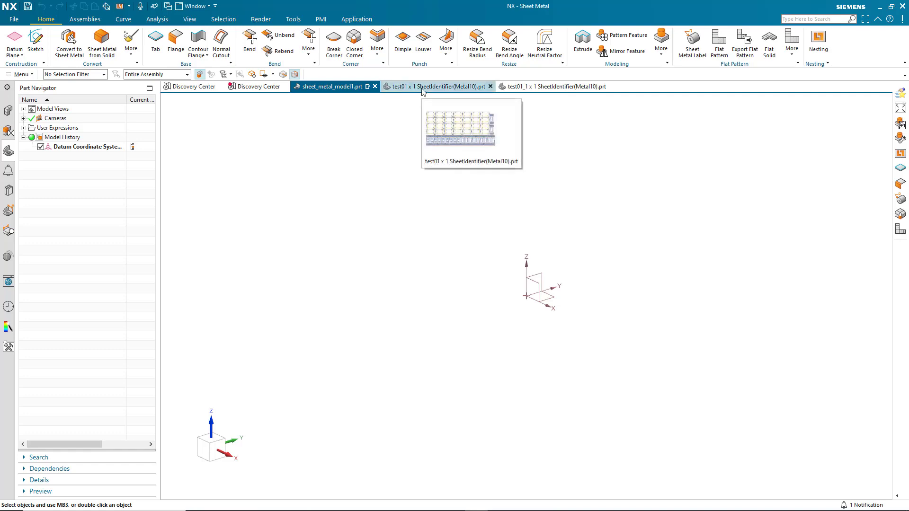
click(422, 90)
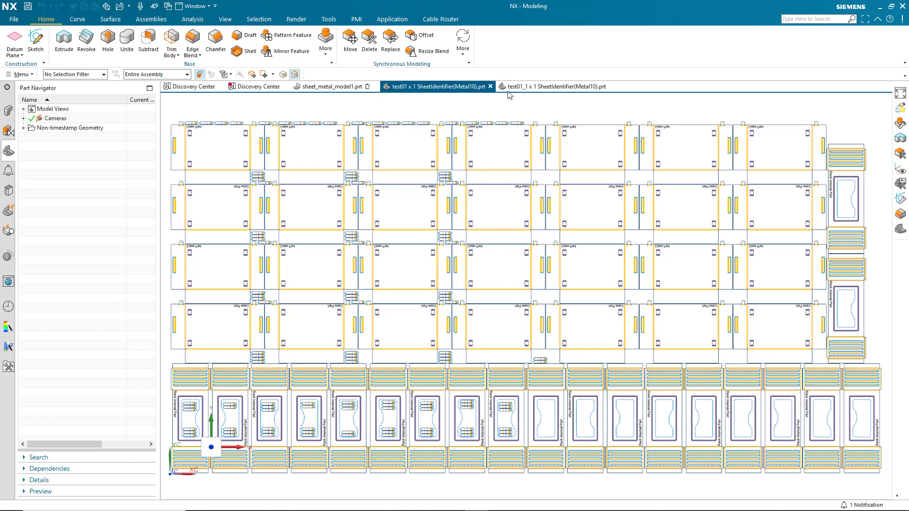
mouse_move(523, 91)
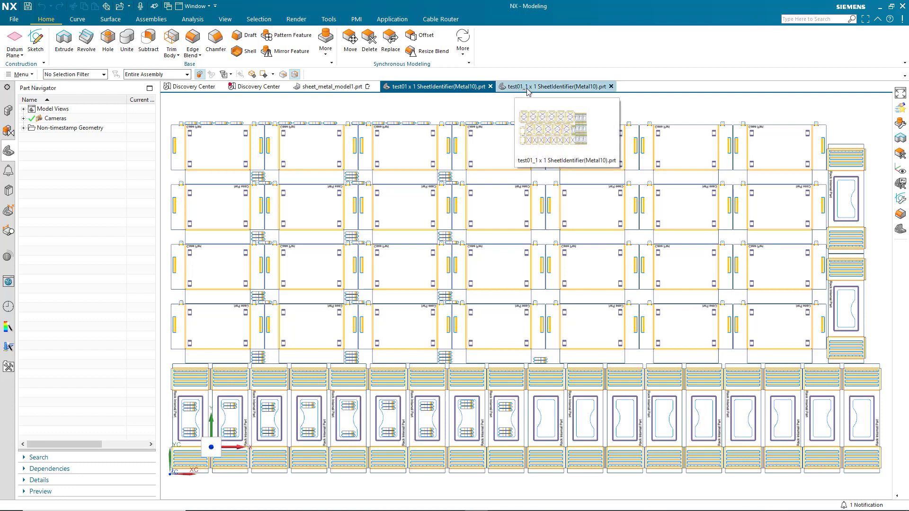
click(596, 90)
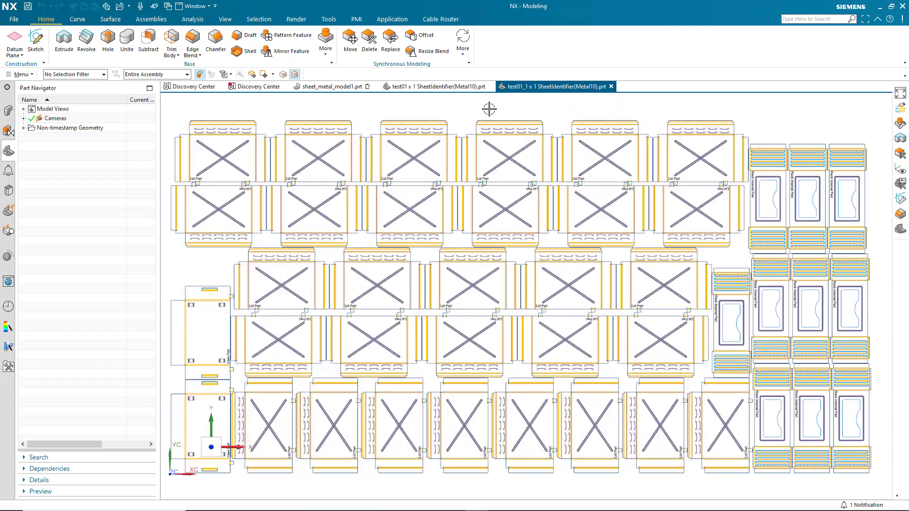
click(419, 90)
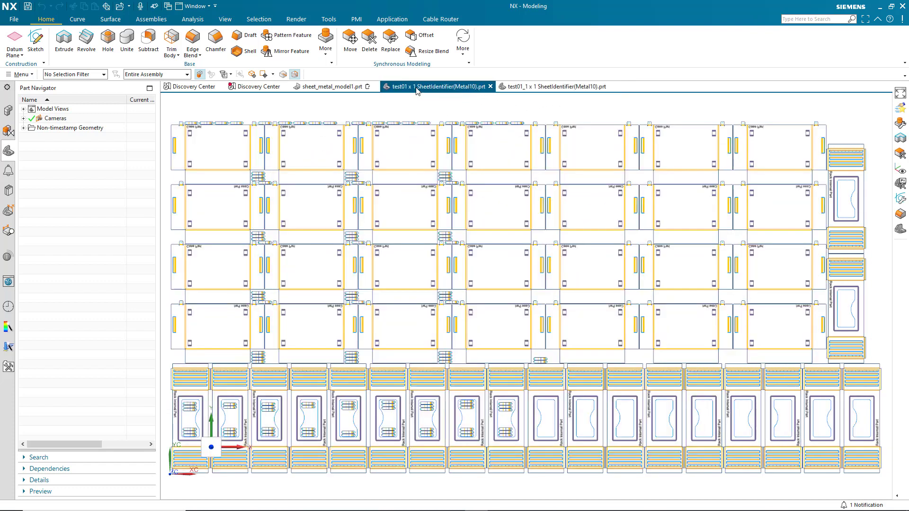
- Open the layer settings for the test01 sheet part and turn off layers 6, 3, 2 and 1
click(225, 18)
click(437, 33)
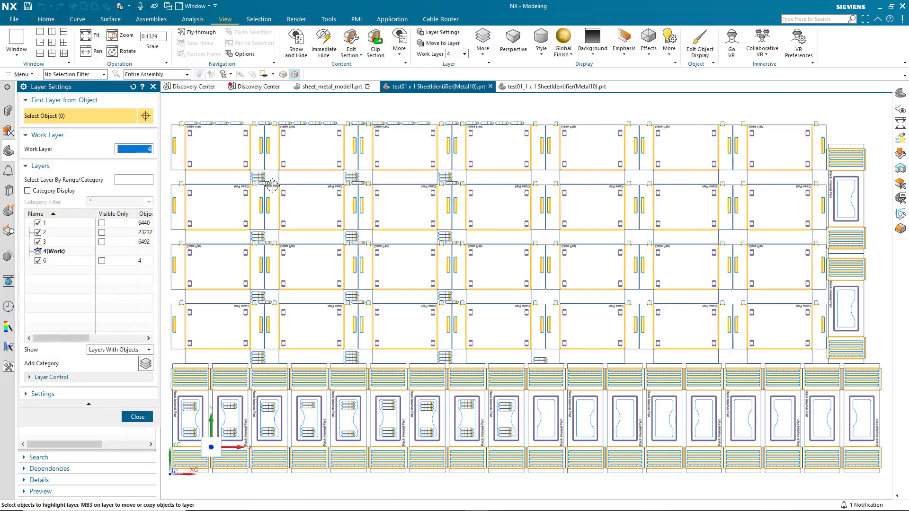
click(38, 261)
click(37, 242)
click(38, 232)
click(38, 223)
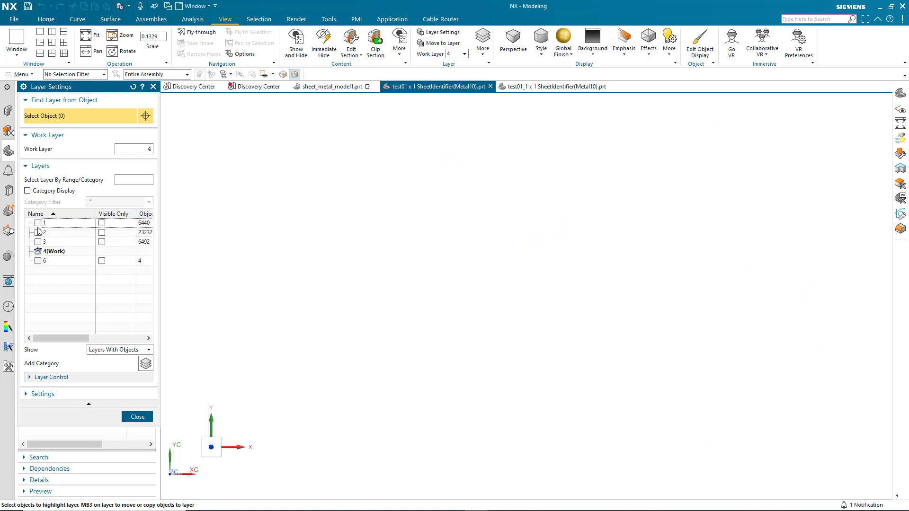
- Show layer 1 and layer 2 each on its own, and finish the layer settings with layers 1, 2 and 3 on
click(38, 222)
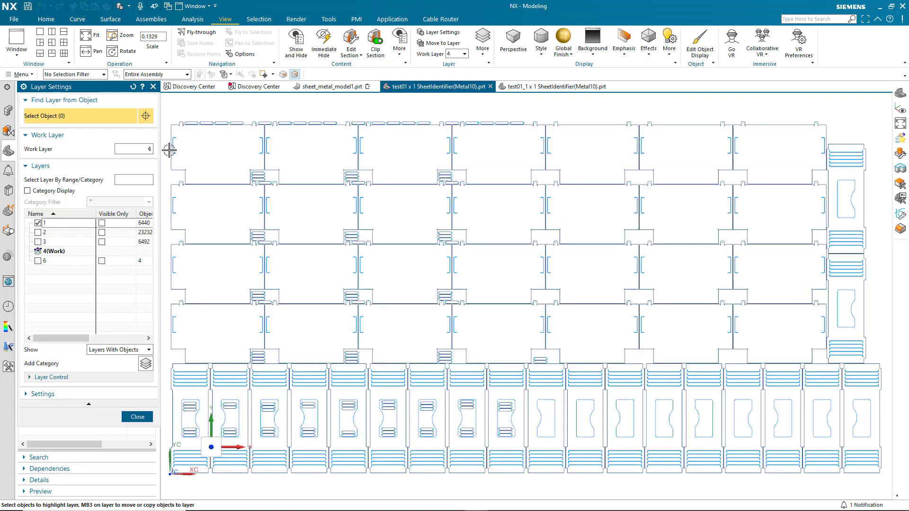
click(38, 223)
click(38, 232)
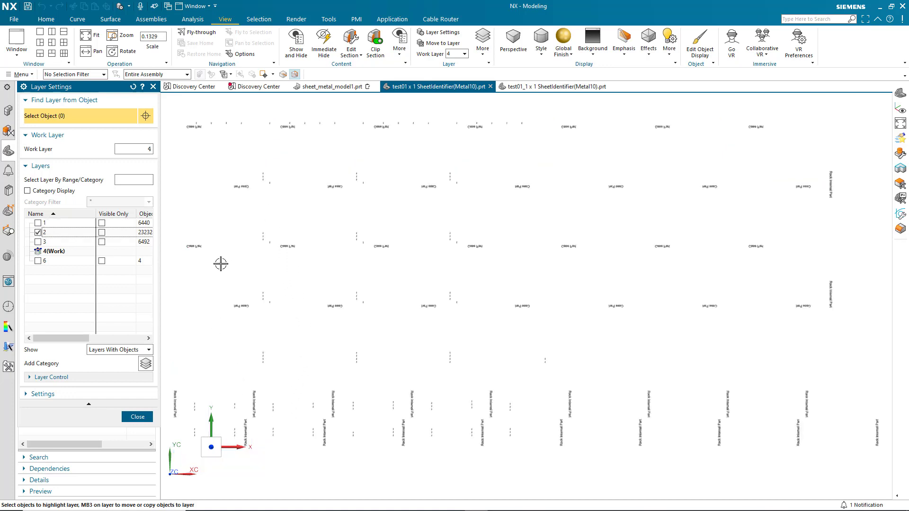
click(38, 242)
click(38, 223)
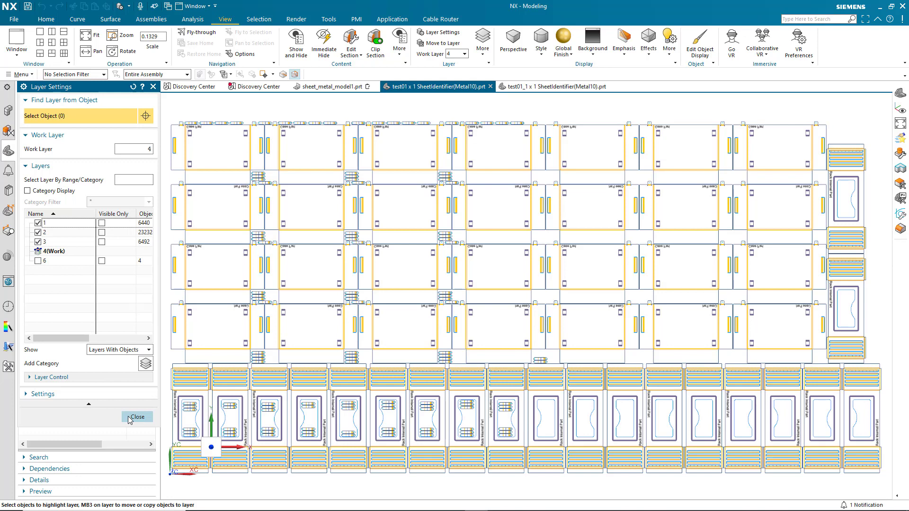
click(134, 417)
- Return to sheet_metal_model1.prt, start a new Nesting job and look over its stocks, parts and processing before returning to the nest settings
click(323, 89)
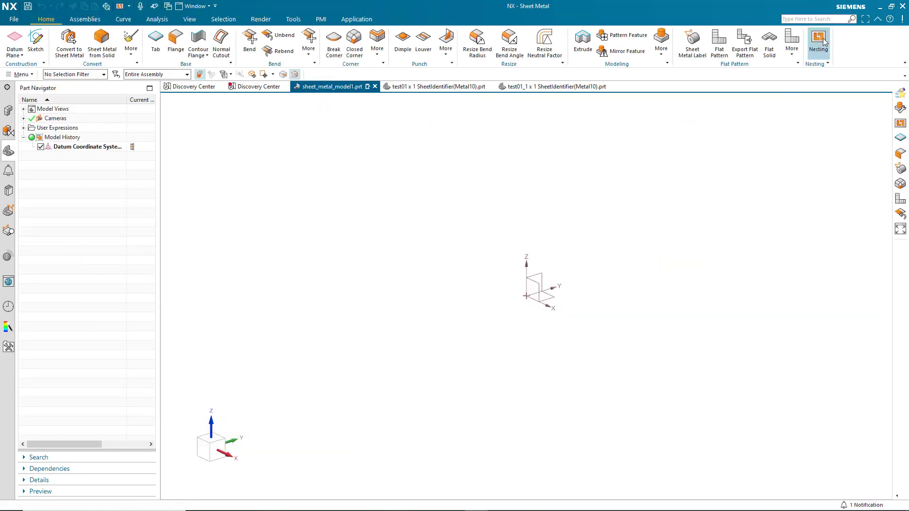
click(818, 42)
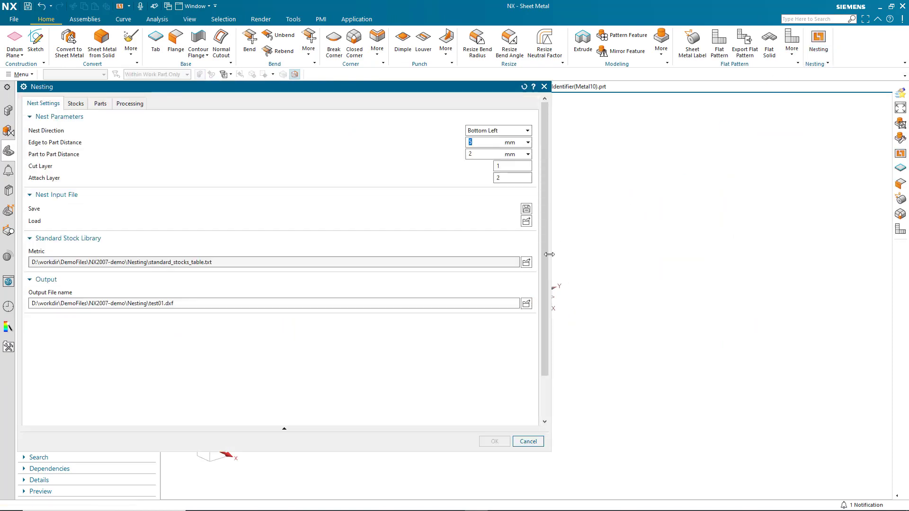
click(75, 103)
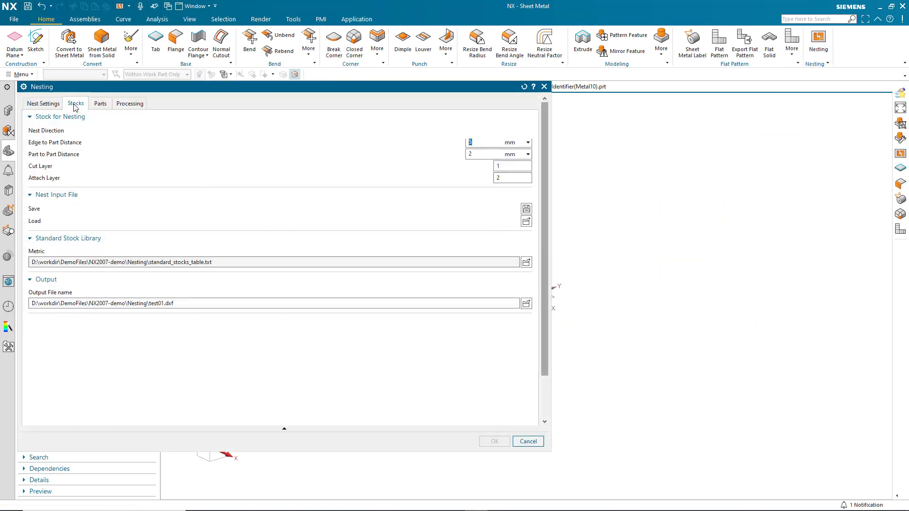
click(100, 104)
click(128, 103)
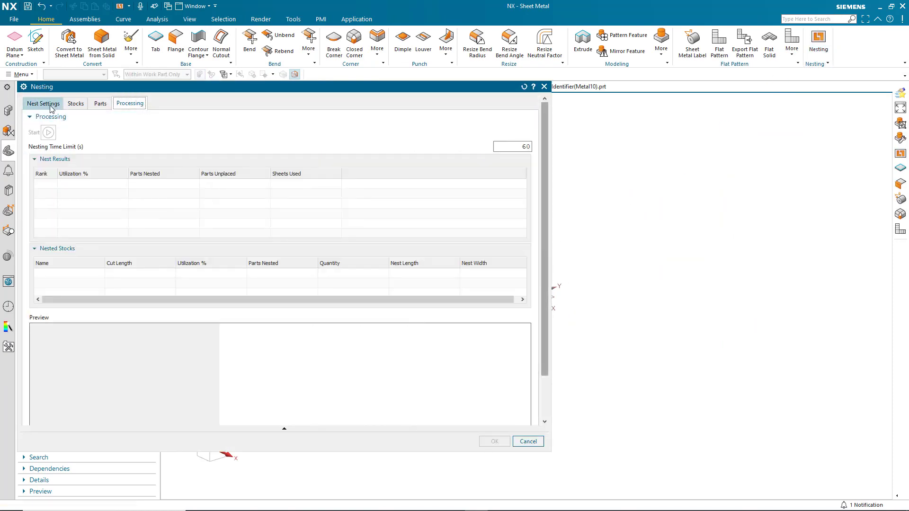
click(51, 105)
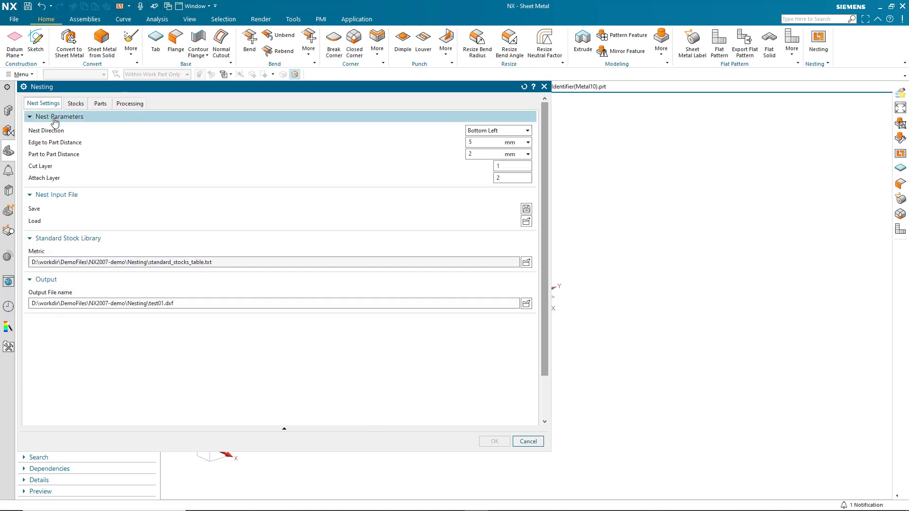
- Load the nest input file NestDemo.json and check the loaded stocks, parts and processing settings
click(525, 225)
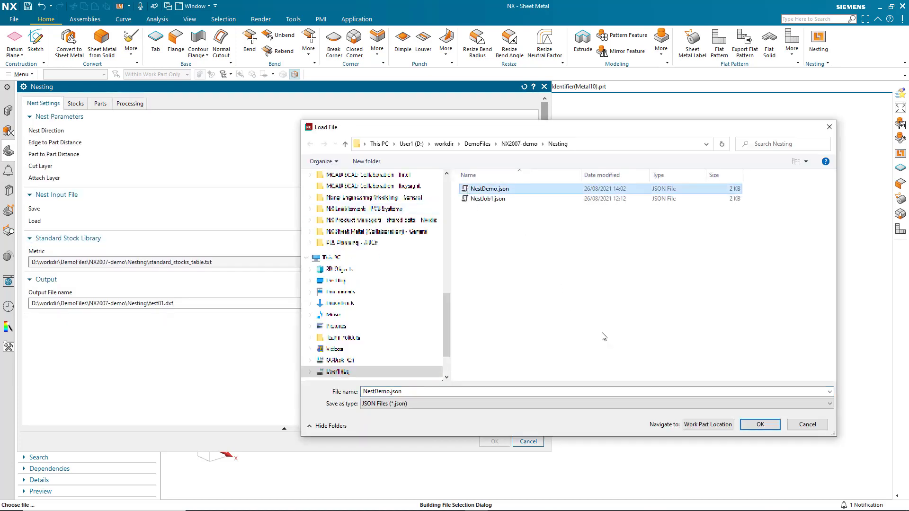
click(741, 424)
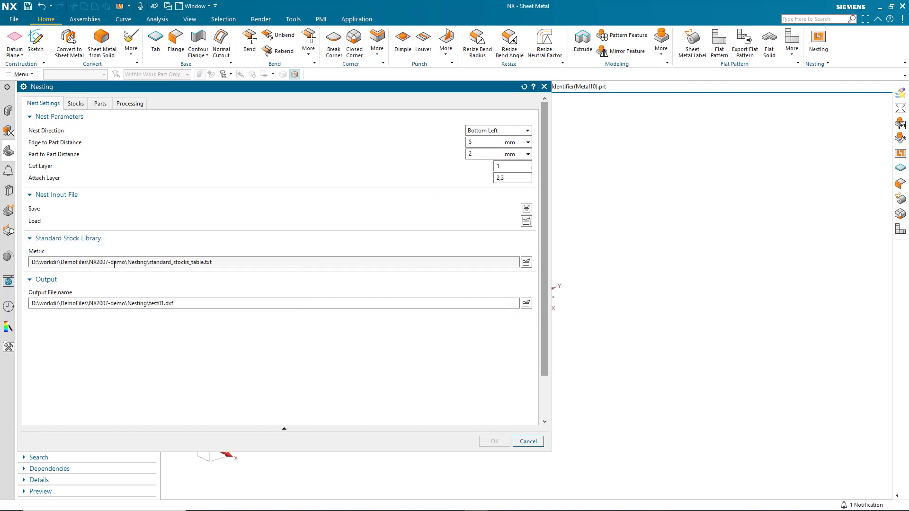
click(76, 105)
click(101, 103)
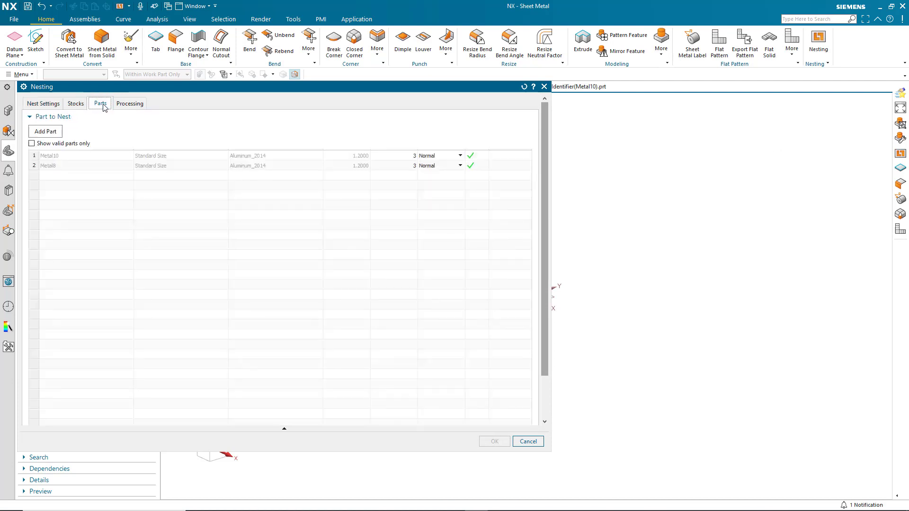
click(128, 107)
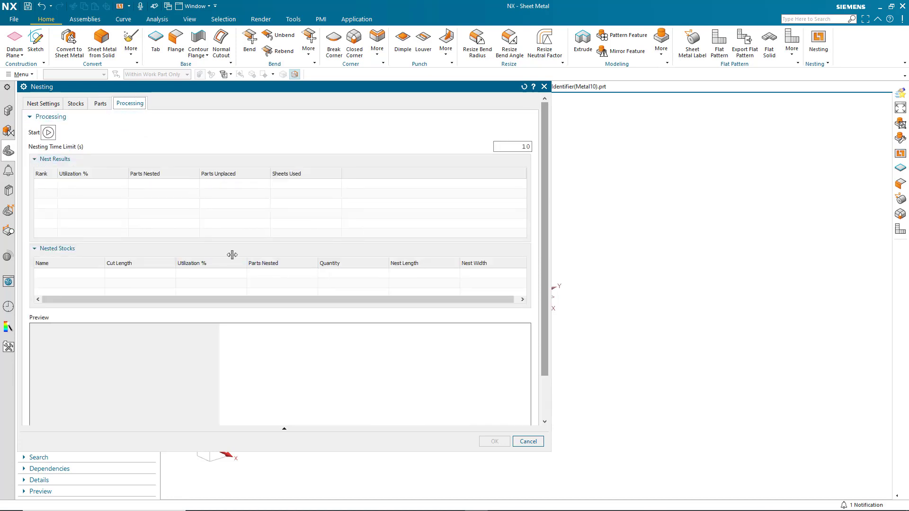
- Run the nesting and preview the individual nested stocks of the rank 8 result
click(48, 132)
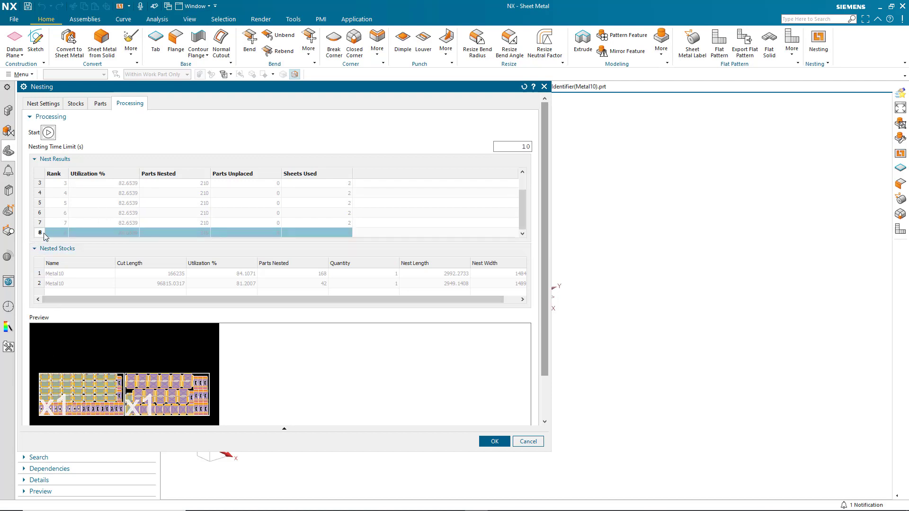
click(40, 275)
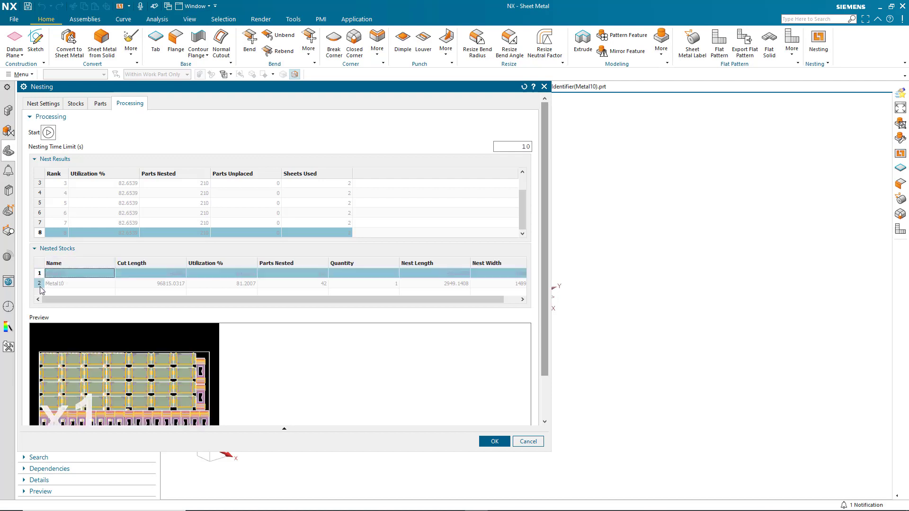
click(39, 284)
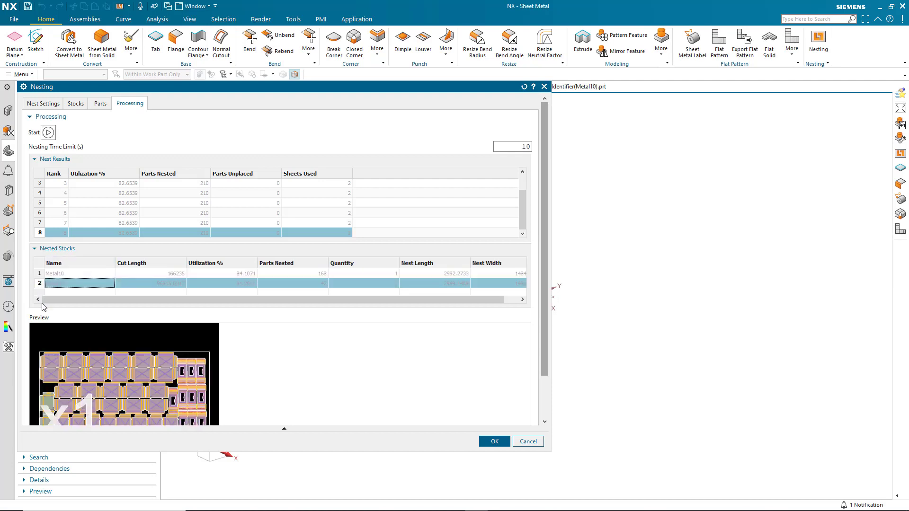
click(41, 273)
scroll(46, 219, up, 1)
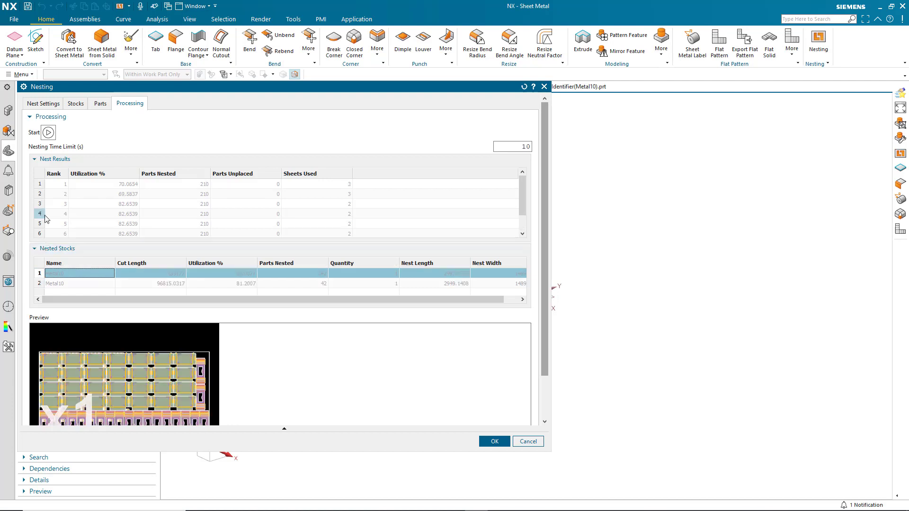
- Select the rank 1 nest result, enlarge the Nesting dialog and preview each of its three nested stocks
click(40, 184)
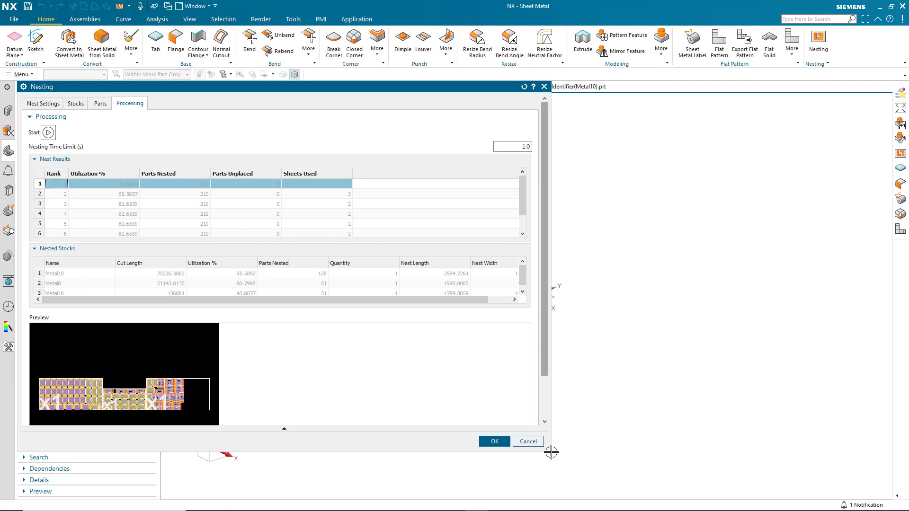
drag(549, 451, 693, 495)
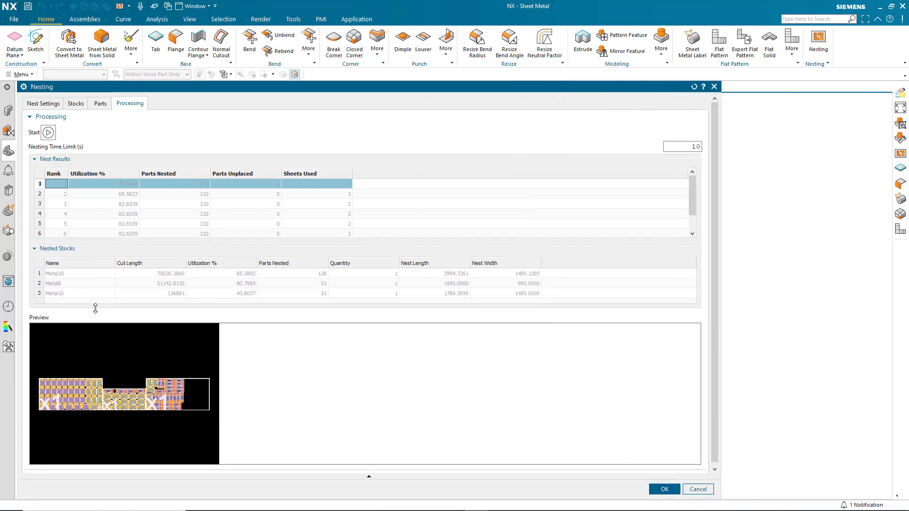
click(40, 275)
click(40, 284)
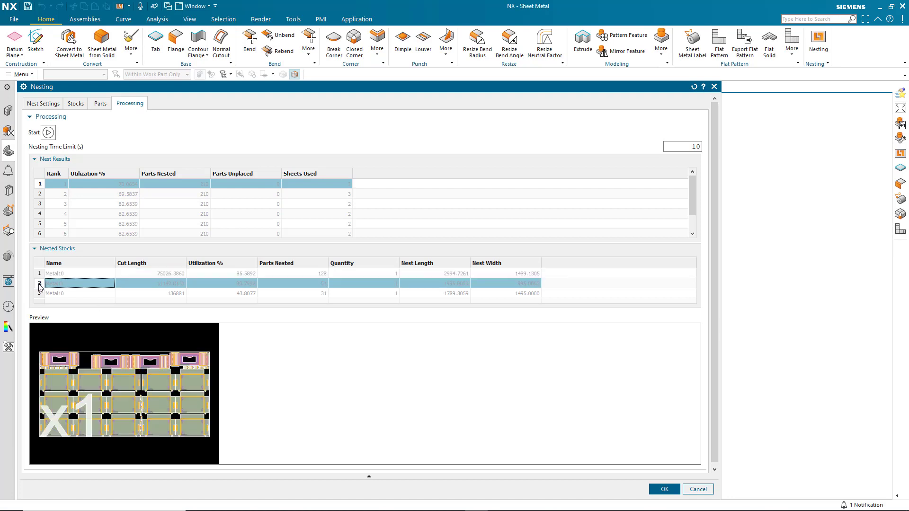
click(39, 295)
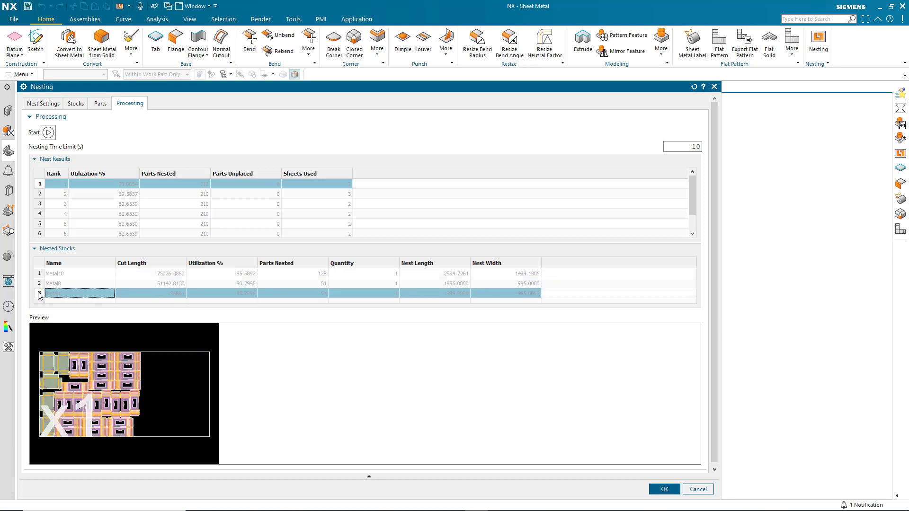
- Select the rank 8 nest result again, and review the test01.pdf nesting report in Adobe Reader
scroll(40, 231, down, 1)
click(39, 232)
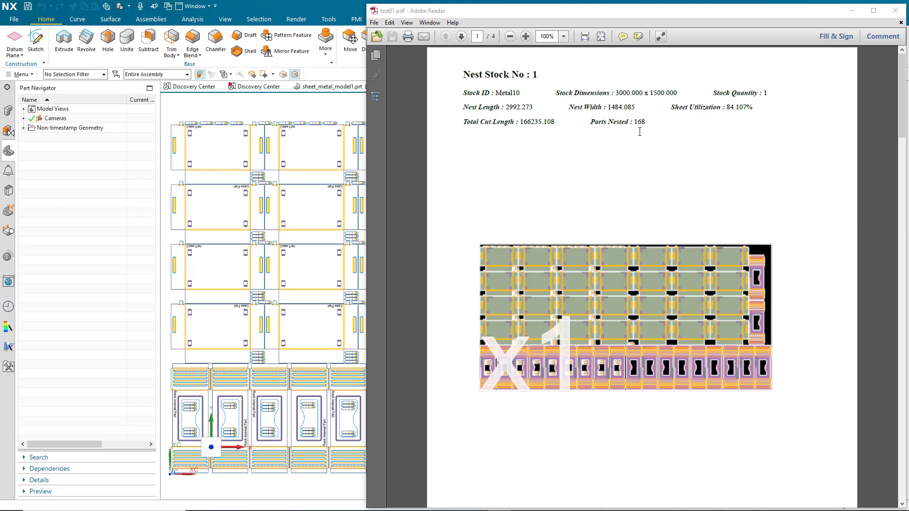
scroll(632, 183, down, 10)
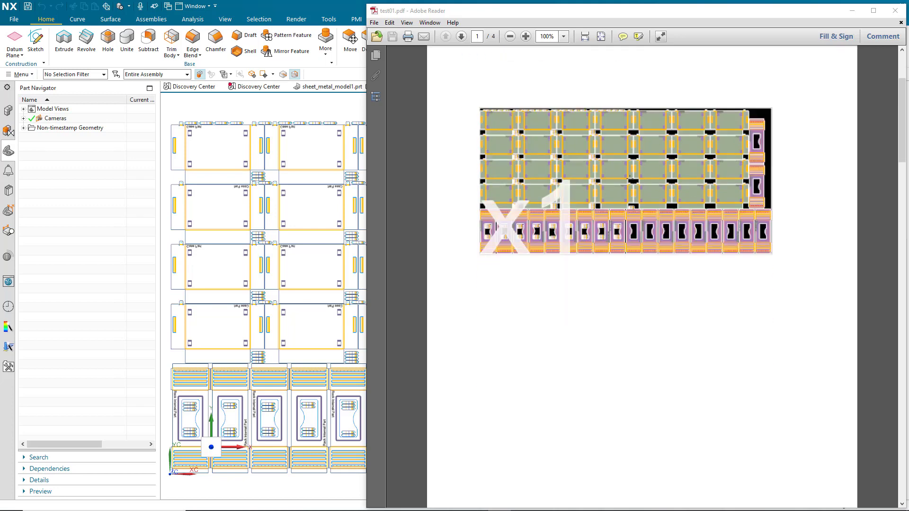